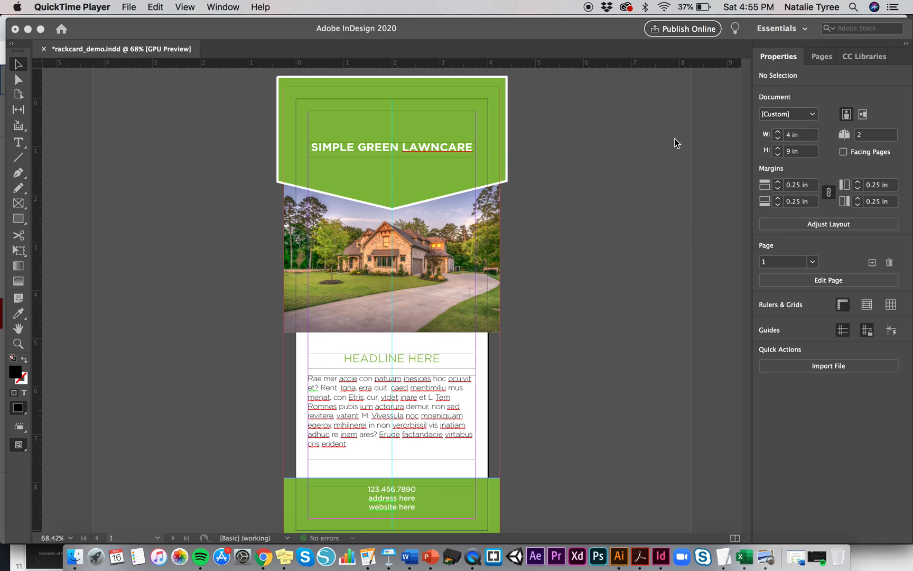
pyautogui.click(222, 4)
pyautogui.click(228, 6)
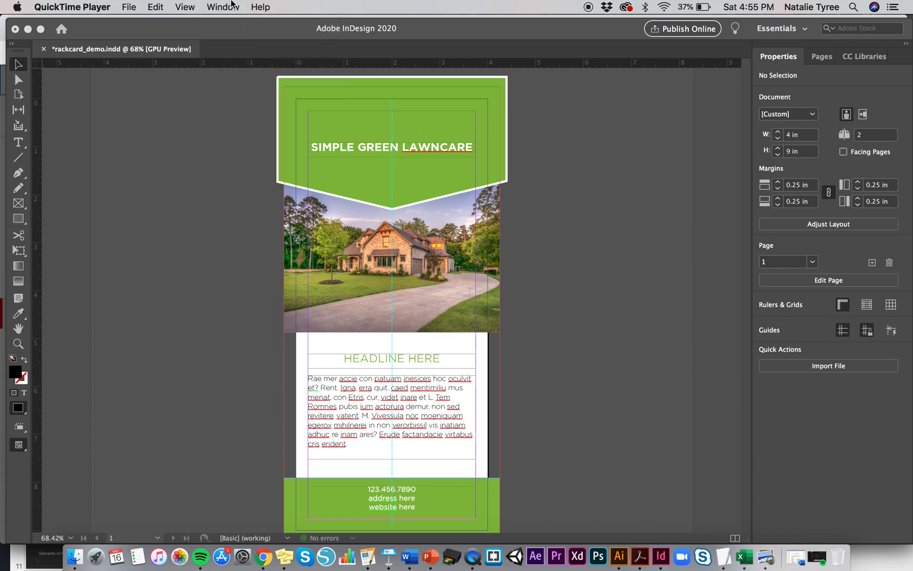
pyautogui.click(259, 5)
pyautogui.click(621, 165)
pyautogui.click(621, 165)
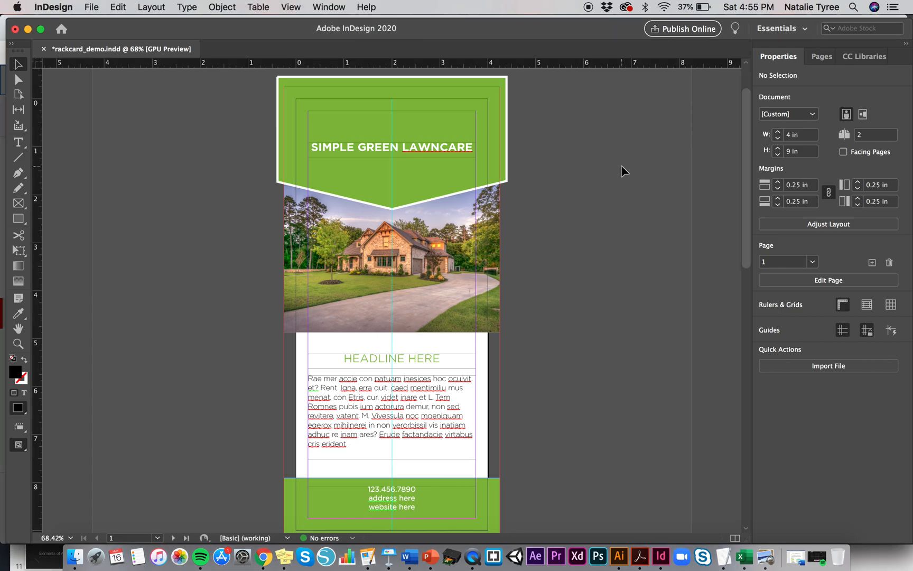
# - Open the Links panel to check the placed images, then close it
pyautogui.click(329, 6)
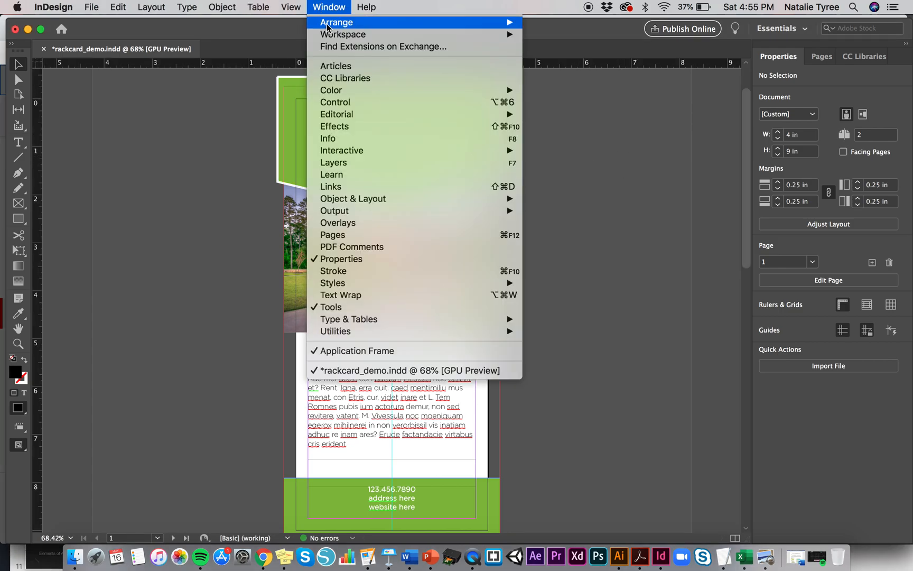
pyautogui.click(414, 186)
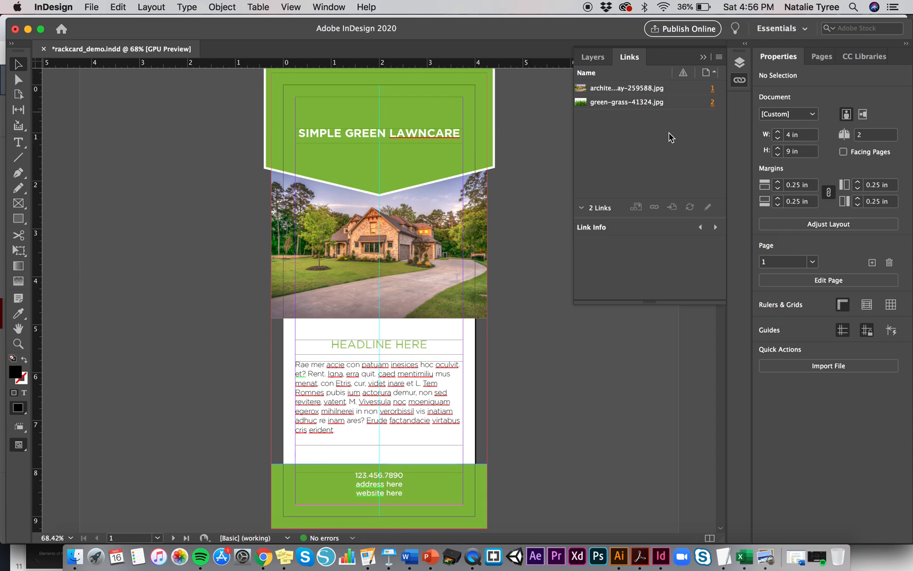
pyautogui.click(704, 57)
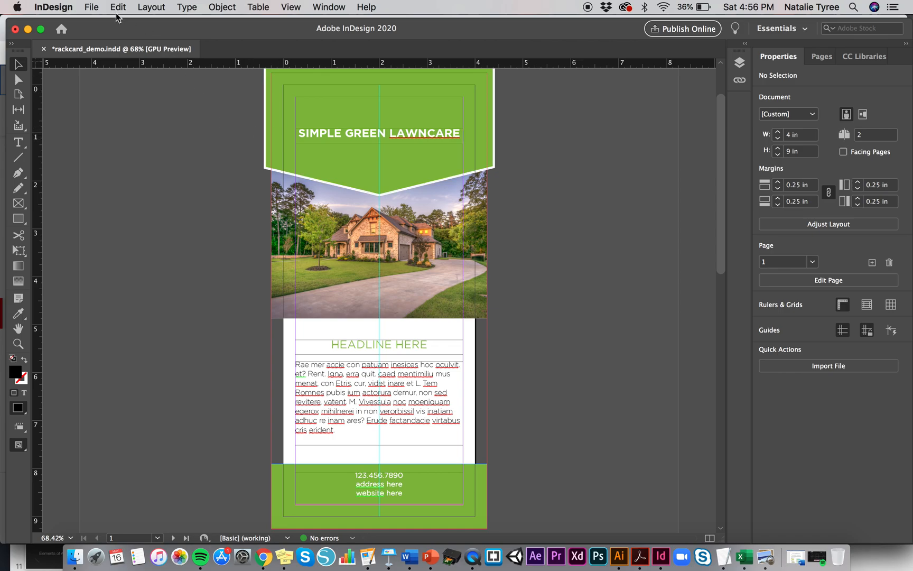
# - Open the Package summary to review the document's fonts, links and color spaces, then cancel it
pyautogui.click(92, 7)
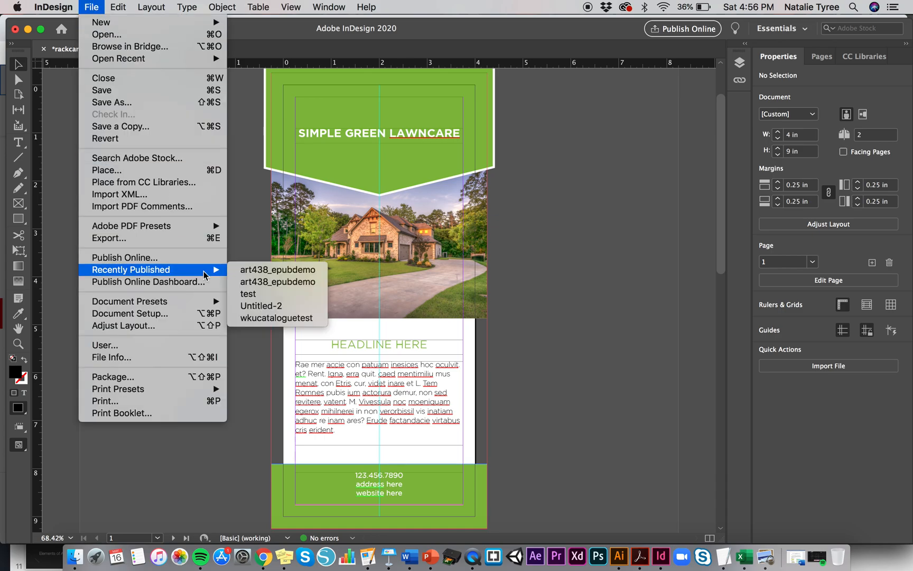
pyautogui.click(218, 377)
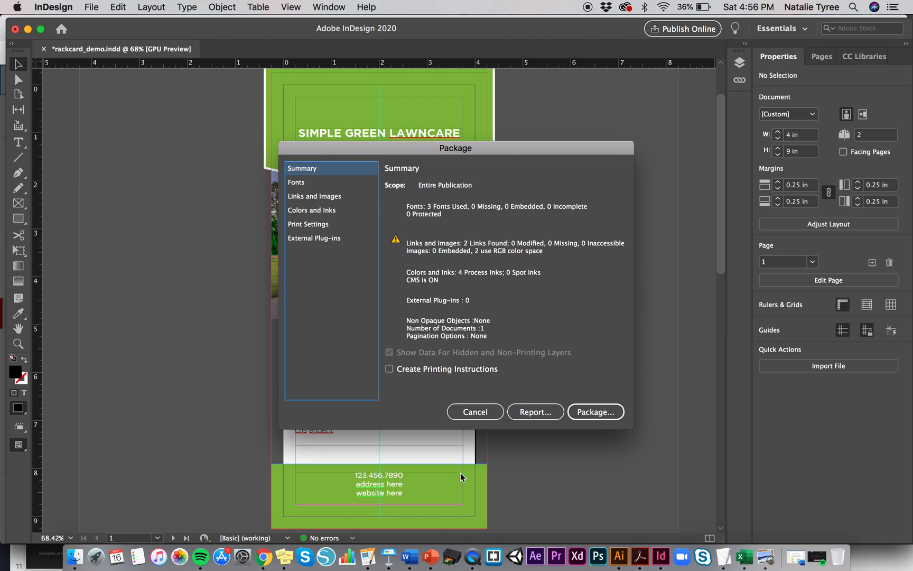
pyautogui.click(482, 413)
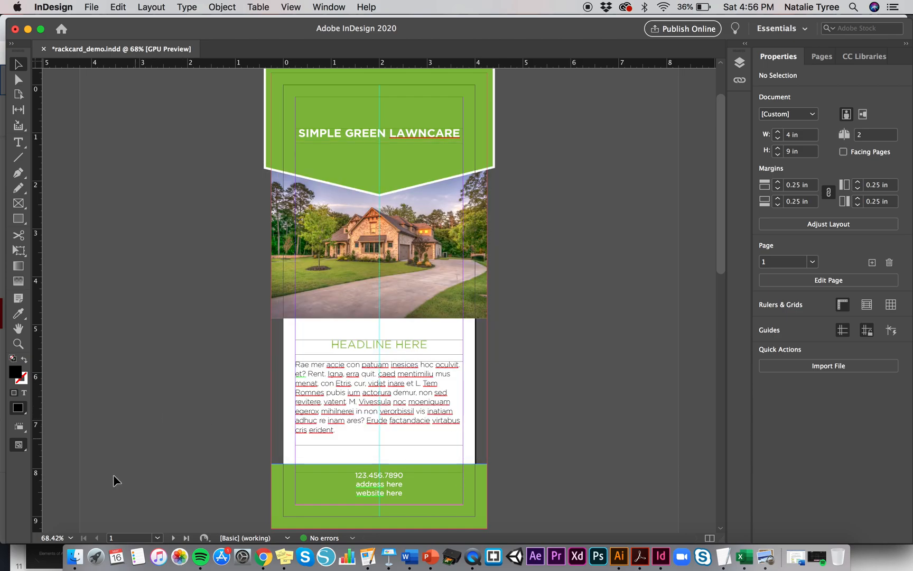
# - Open the two linked images, architecture-clouds-daylight-driveway-259588.jpg and green-grass-41324.jpg, from Downloads in Photoshop
pyautogui.click(75, 564)
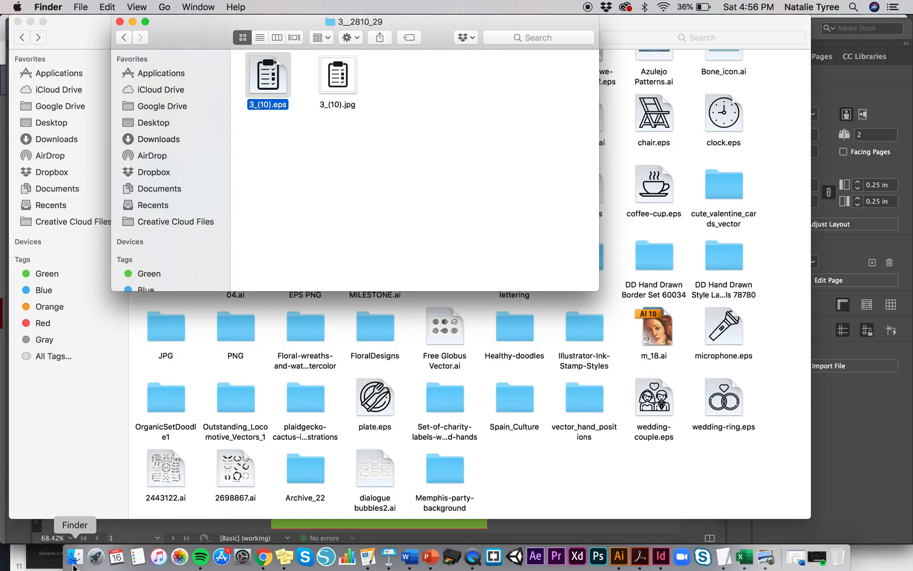
pyautogui.click(120, 22)
pyautogui.click(76, 140)
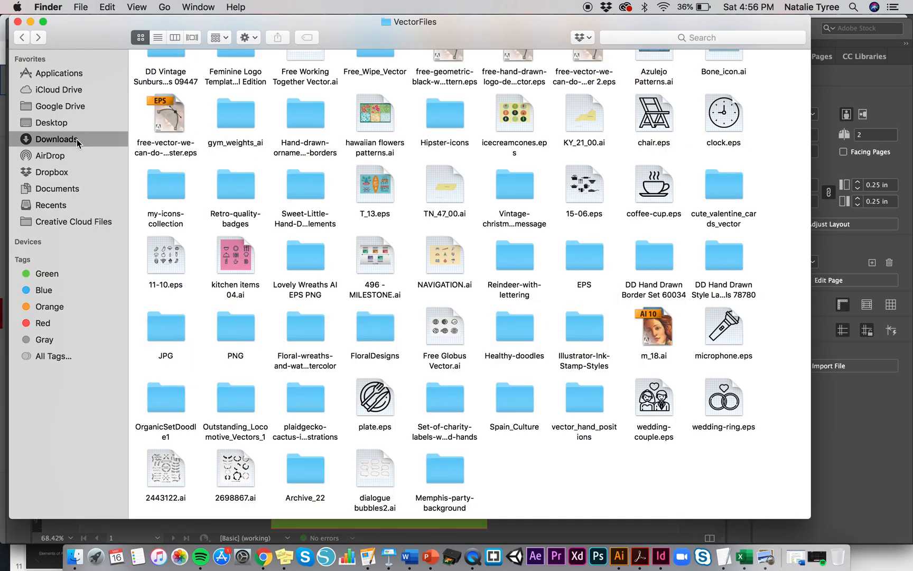
pyautogui.click(309, 93)
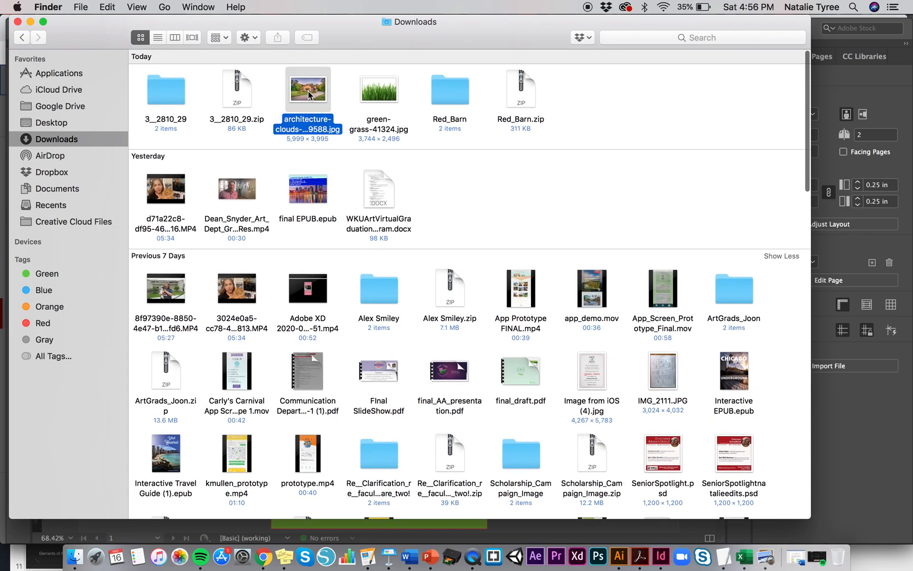
pyautogui.keyDown('super'); pyautogui.click(390, 100); pyautogui.keyUp('super')
pyautogui.moveTo(390, 99); pyautogui.dragTo(596, 564)
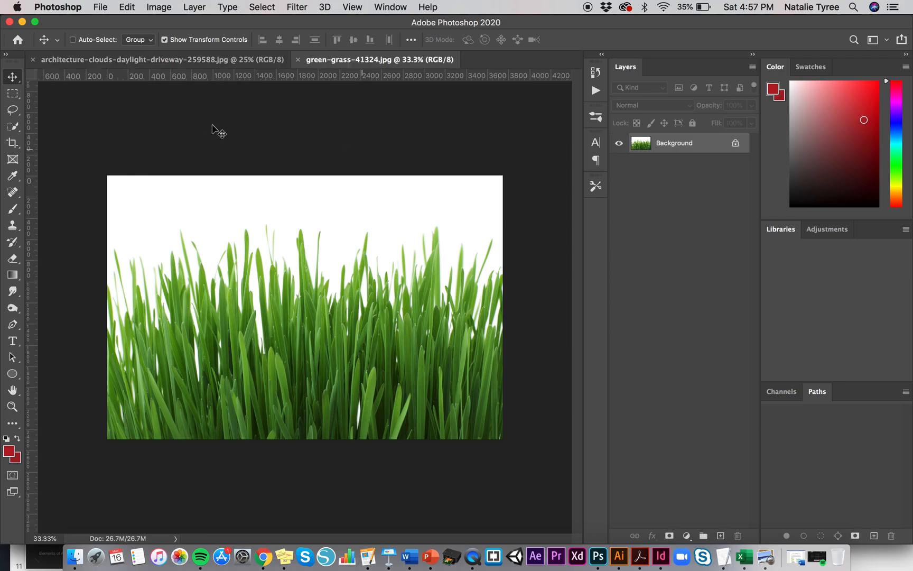
# - Convert the green-grass image to CMYK color mode
pyautogui.click(163, 7)
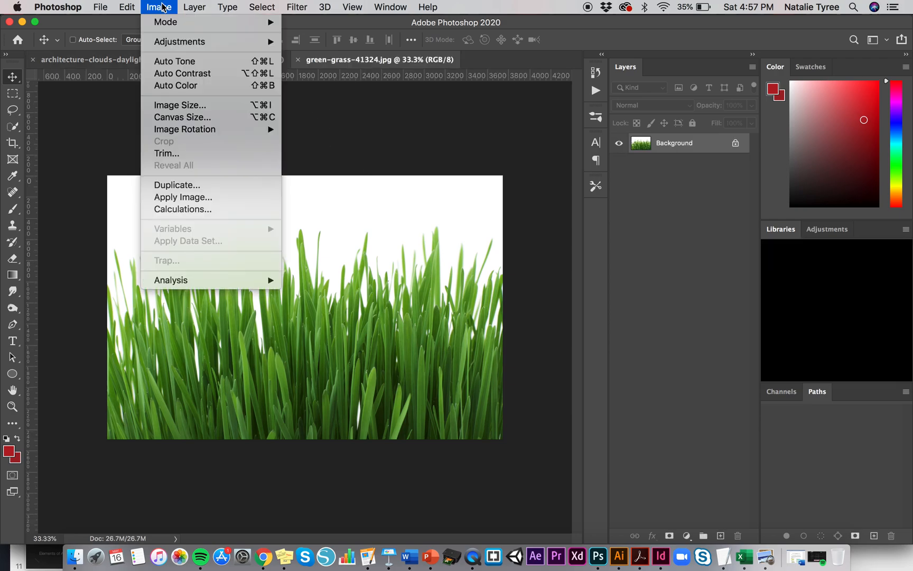
pyautogui.moveTo(174, 47)
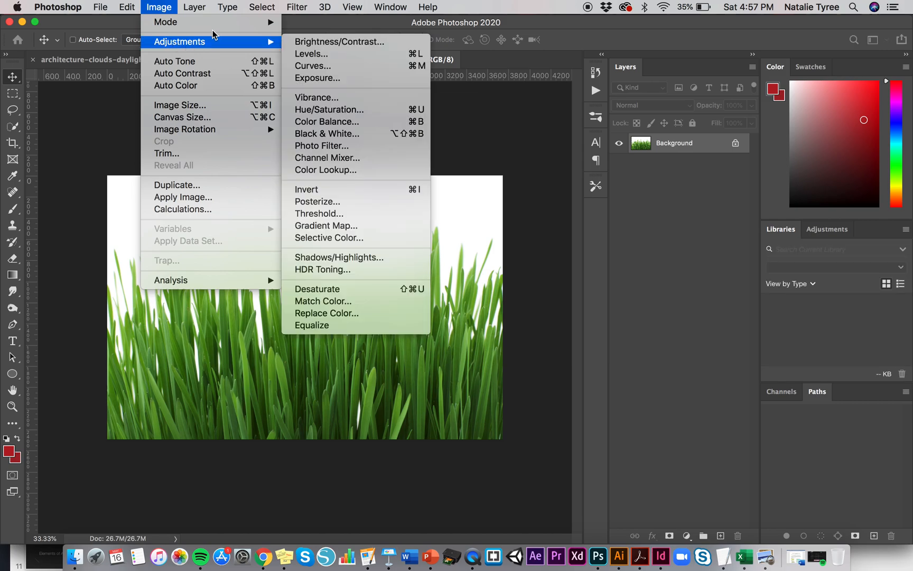
pyautogui.moveTo(210, 22)
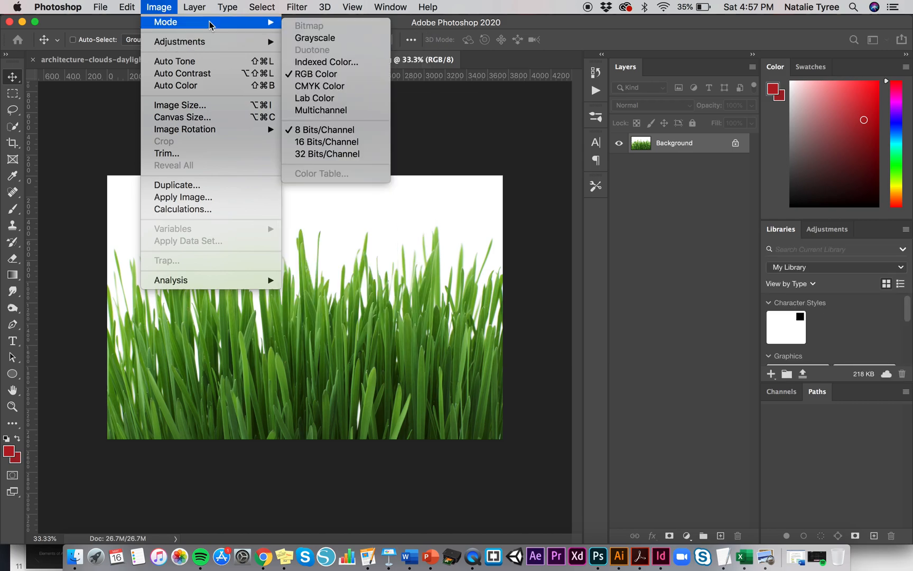
pyautogui.click(340, 86)
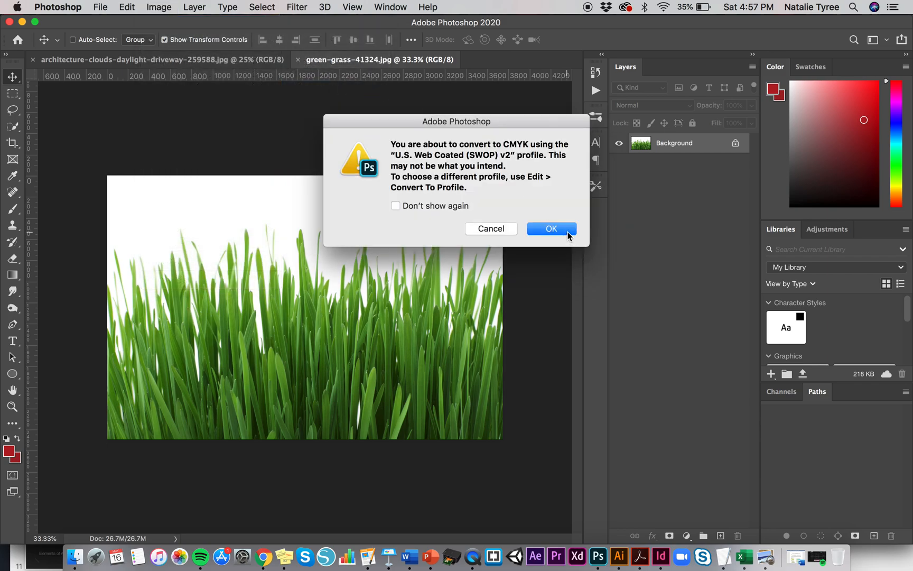
pyautogui.click(568, 234)
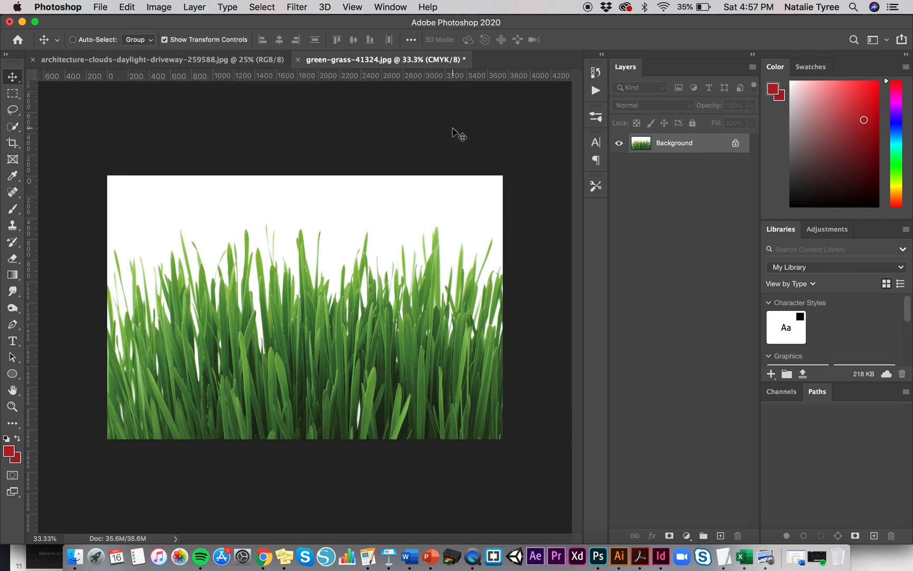
# - Save the green-grass image and close its document
pyautogui.press('super+s')
pyautogui.click(537, 185)
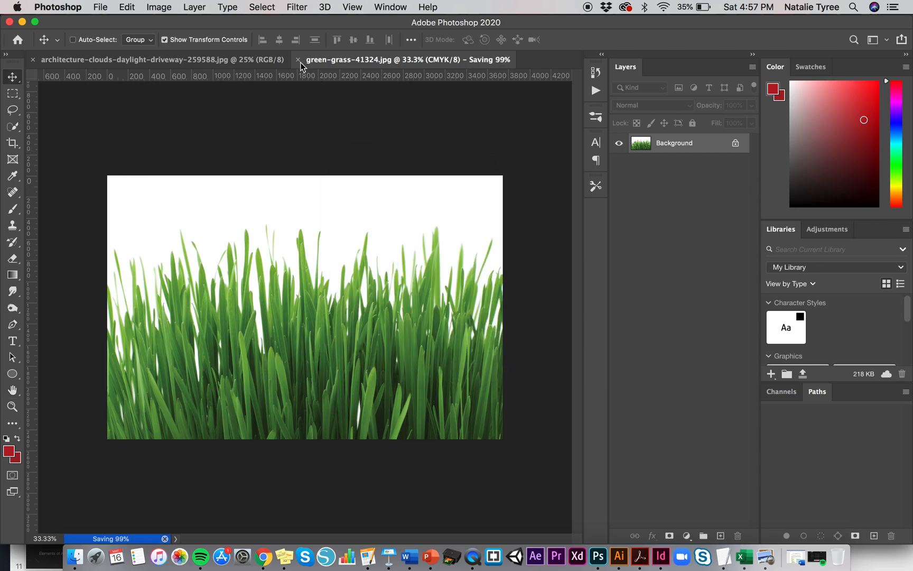
pyautogui.click(299, 60)
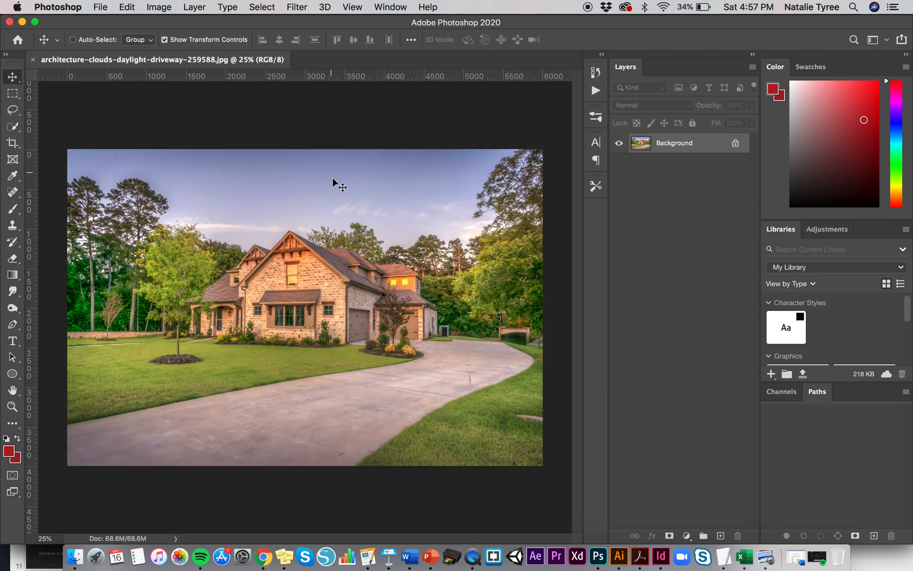
# - Convert the house driveway image to CMYK color mode
pyautogui.click(161, 6)
pyautogui.moveTo(165, 21)
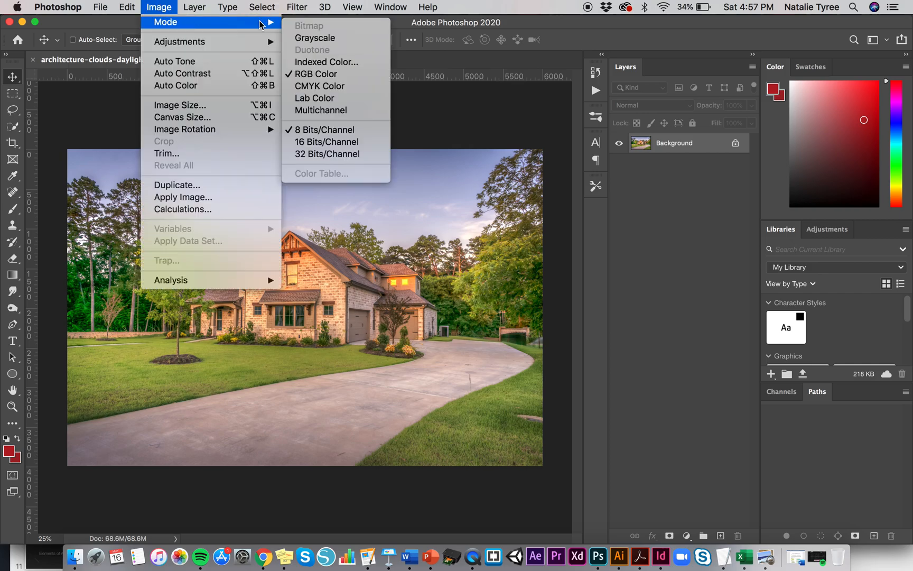
pyautogui.click(343, 86)
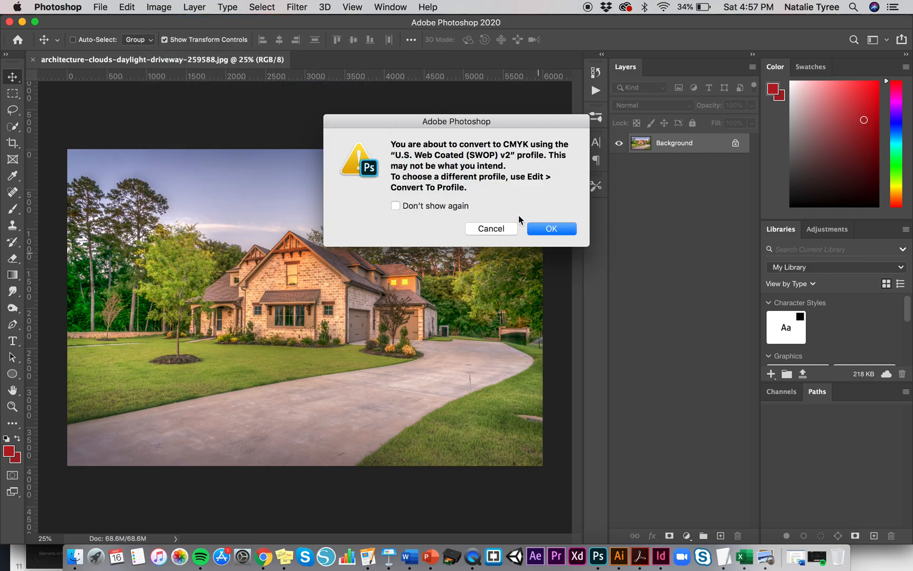
pyautogui.click(555, 232)
# - Save the house image as maximum-quality JPEG and close its document
pyautogui.press('super+s')
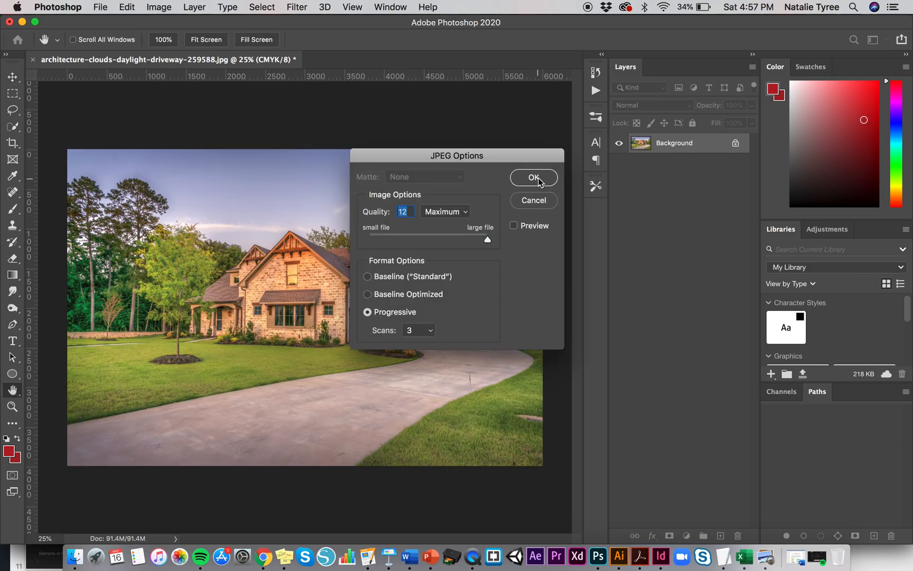
pyautogui.click(537, 180)
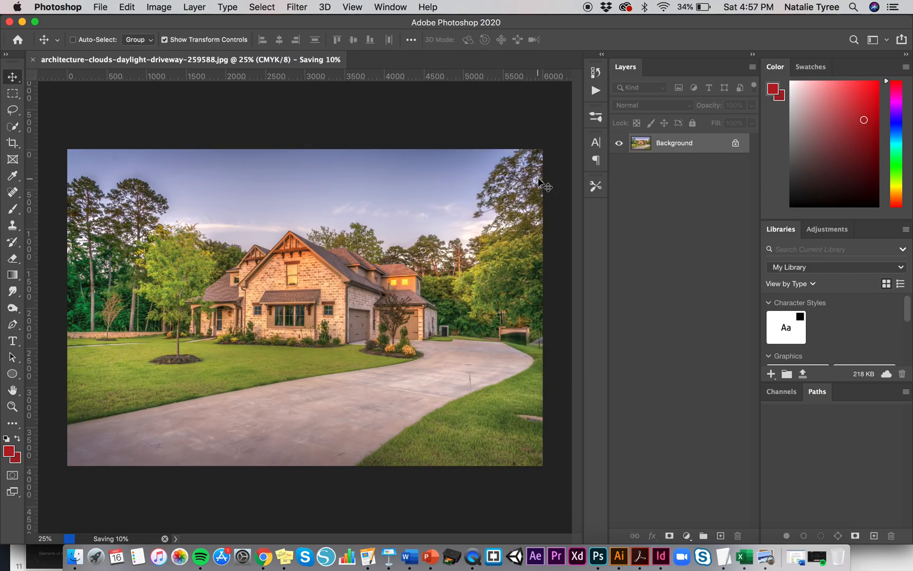
pyautogui.click(32, 60)
pyautogui.click(543, 215)
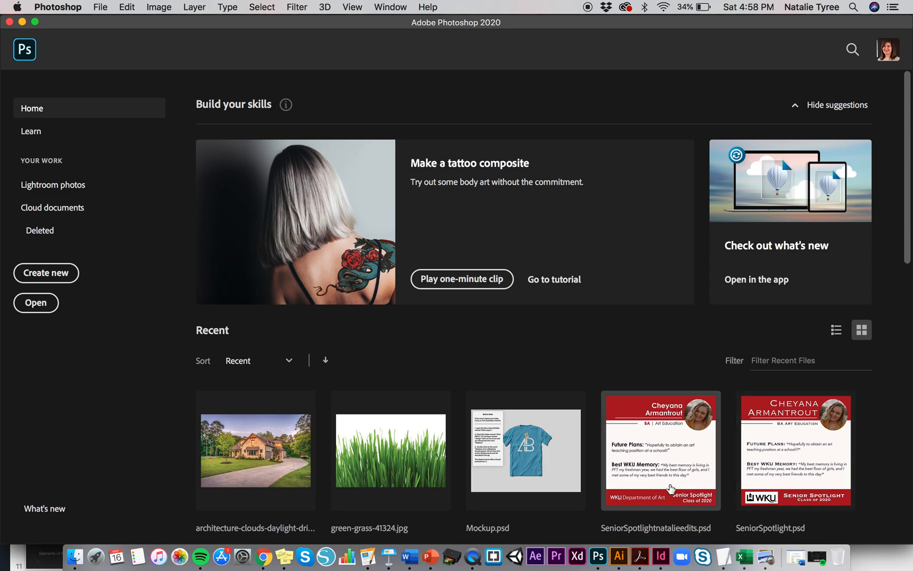
# - Switch to InDesign and update both modified image links in the Links panel, then close the panel
pyautogui.click(661, 556)
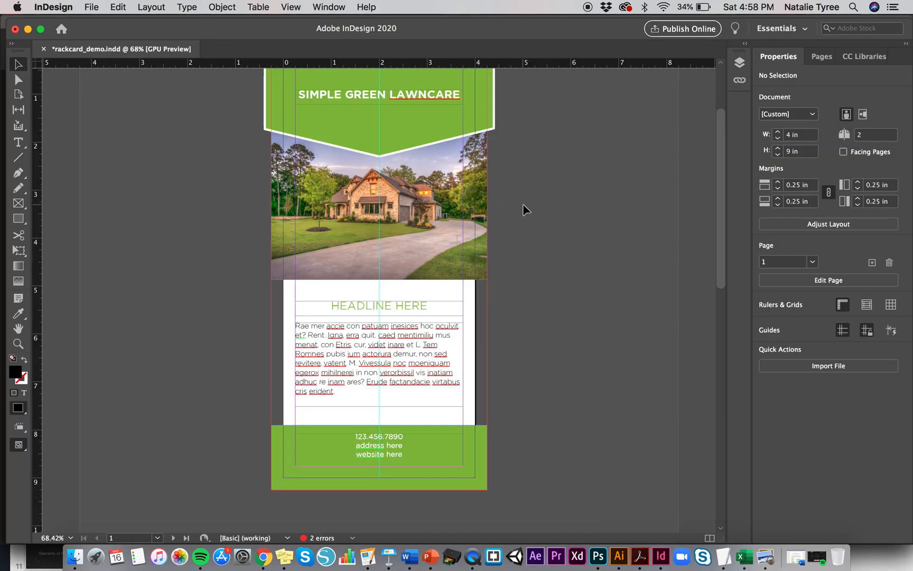
pyautogui.click(738, 84)
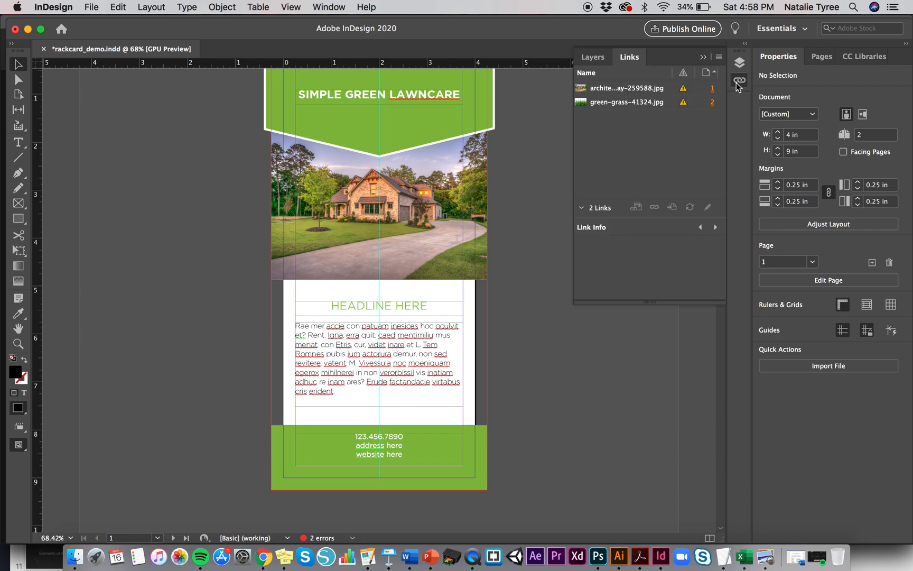
pyautogui.click(684, 90)
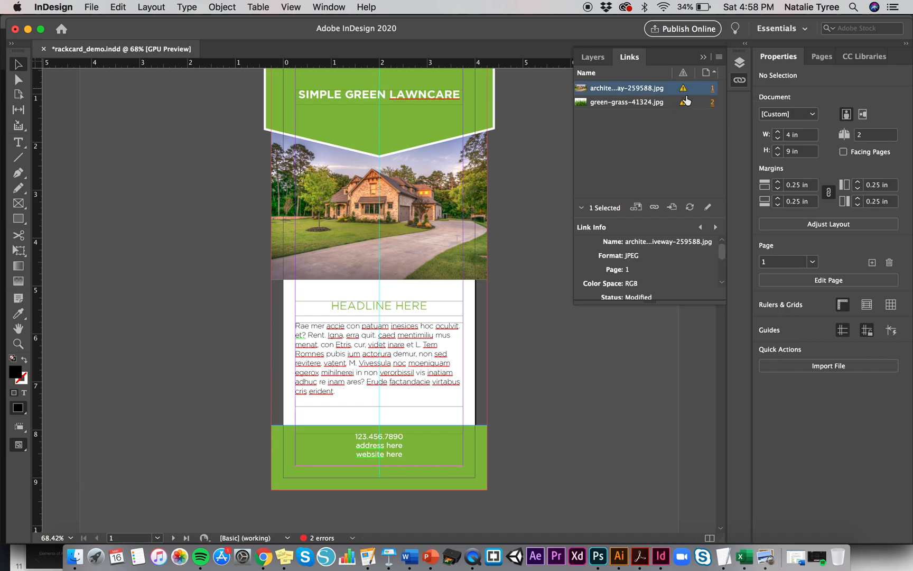
pyautogui.click(684, 90)
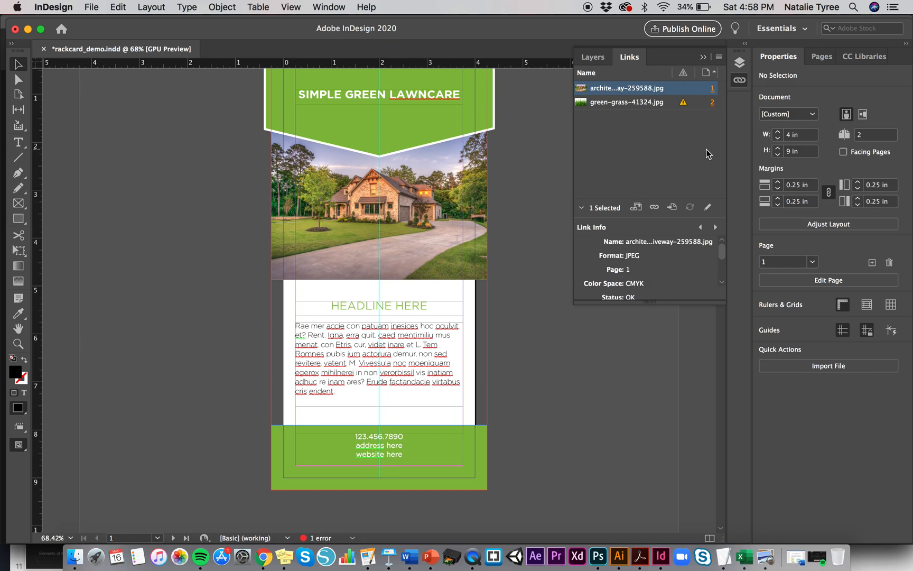
pyautogui.click(654, 104)
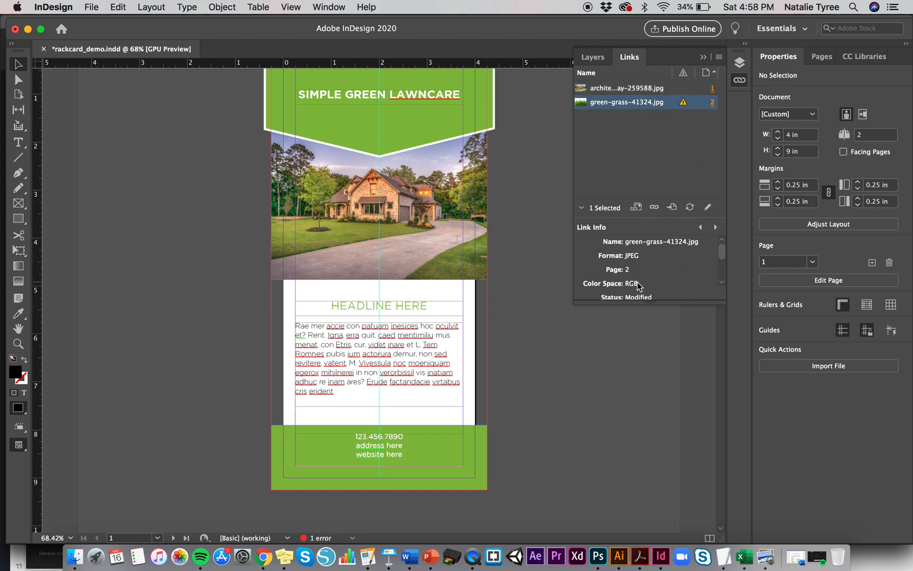
pyautogui.click(683, 103)
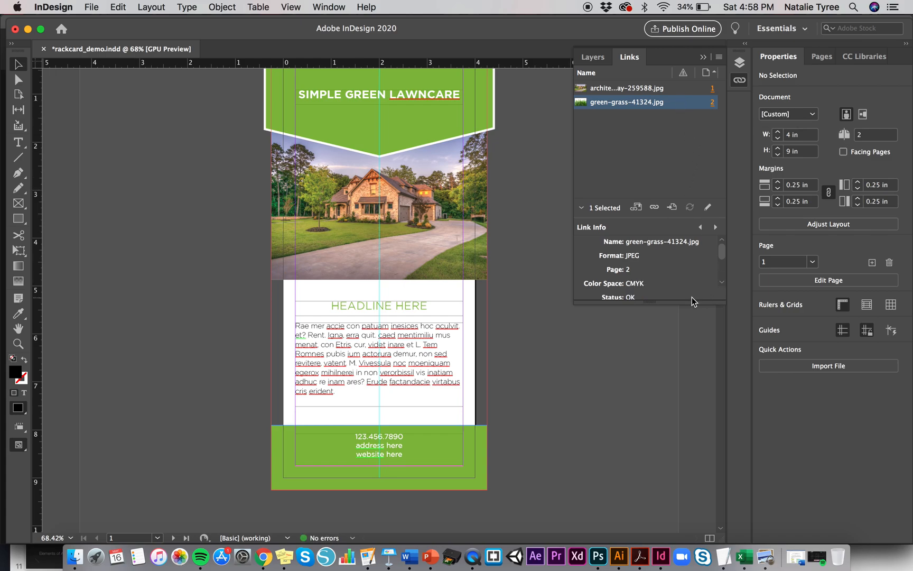
pyautogui.moveTo(661, 303); pyautogui.dragTo(673, 344)
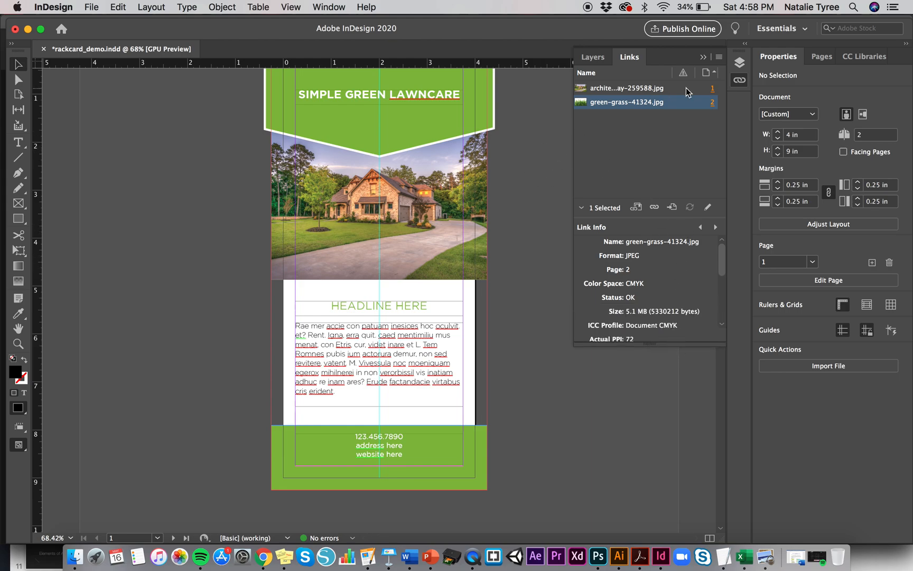
pyautogui.click(703, 57)
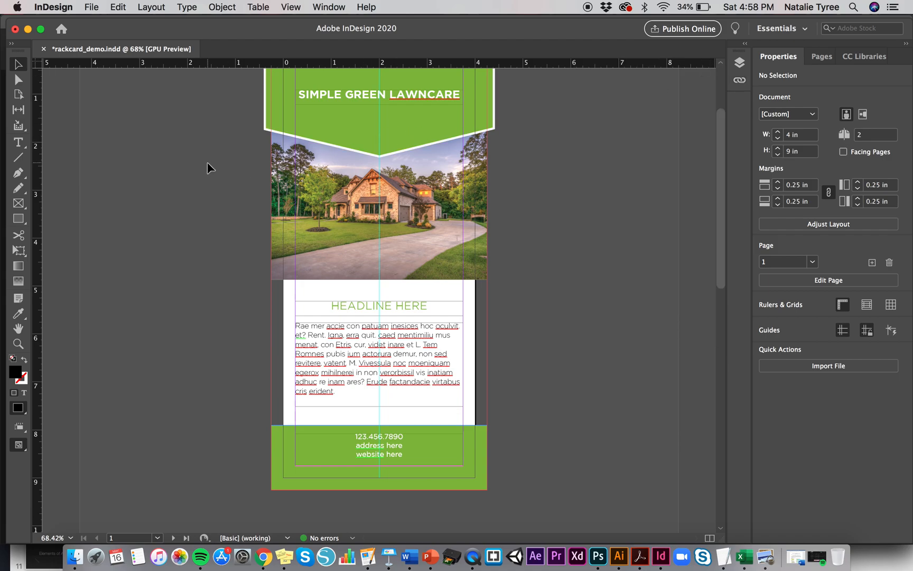
# - Save the rackcard_demo document
pyautogui.click(92, 7)
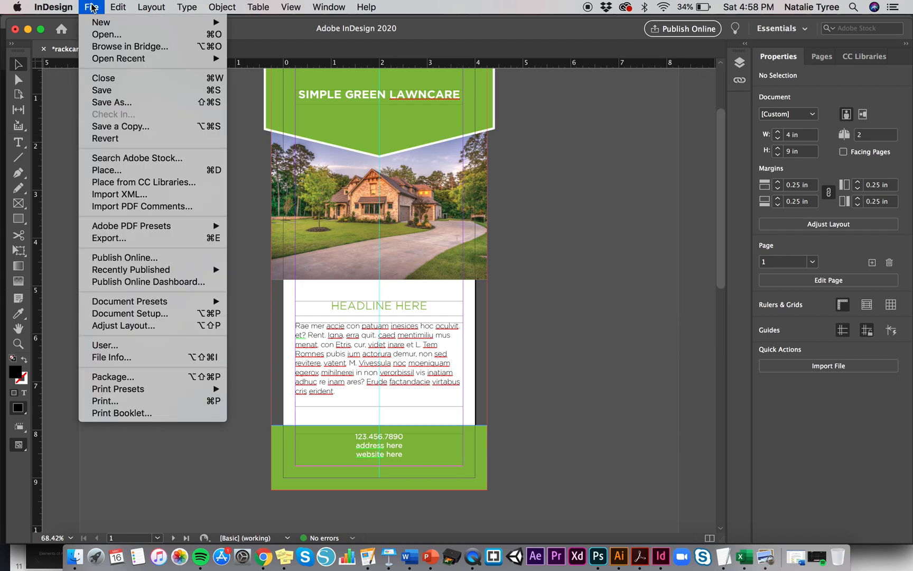
pyautogui.click(137, 88)
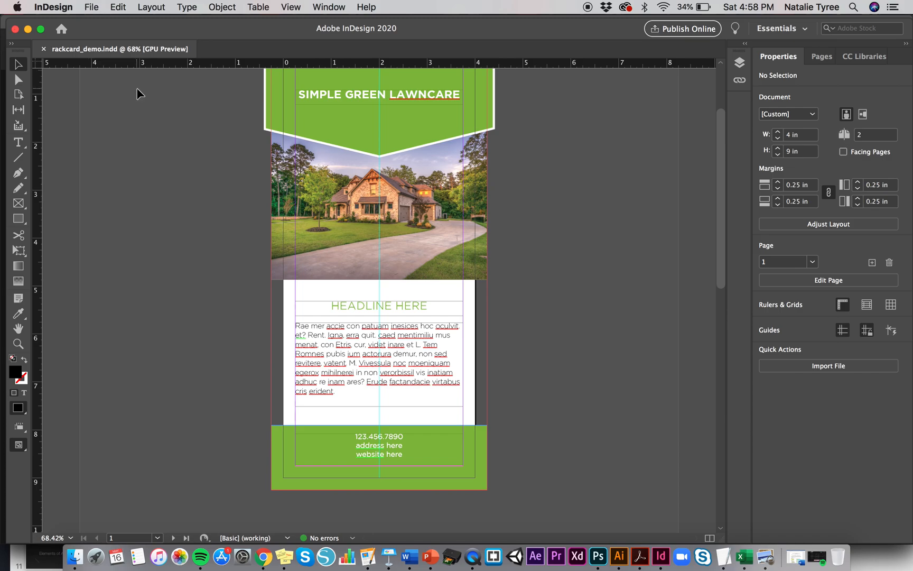
# - Package the rackcard_demo document into the Summer2020 folder with fonts, linked graphics, IDML and a High Quality Print PDF
pyautogui.click(91, 7)
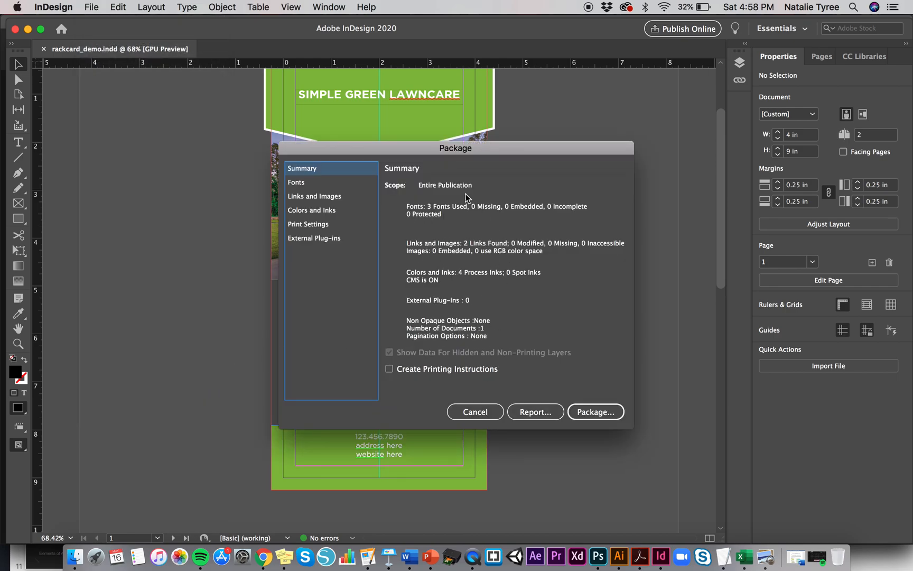
pyautogui.click(606, 413)
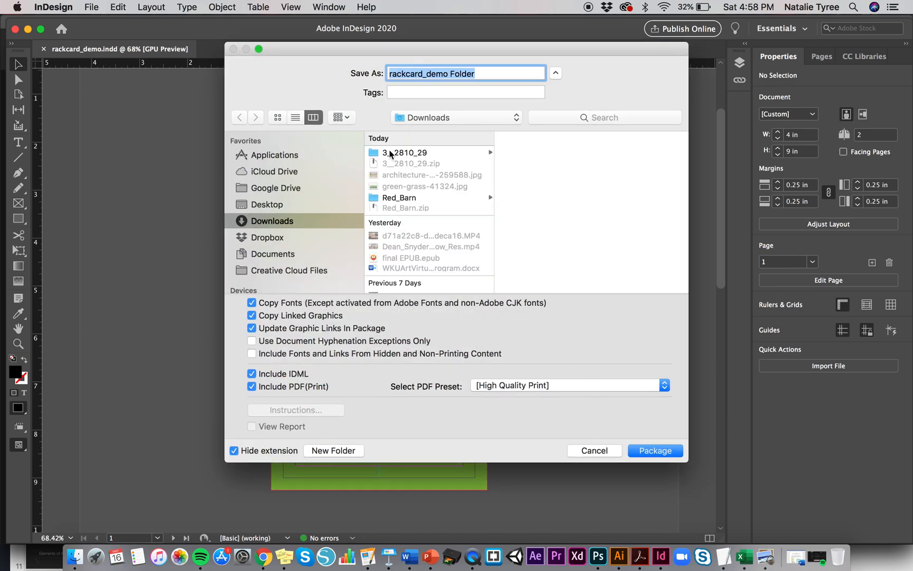
pyautogui.click(430, 117)
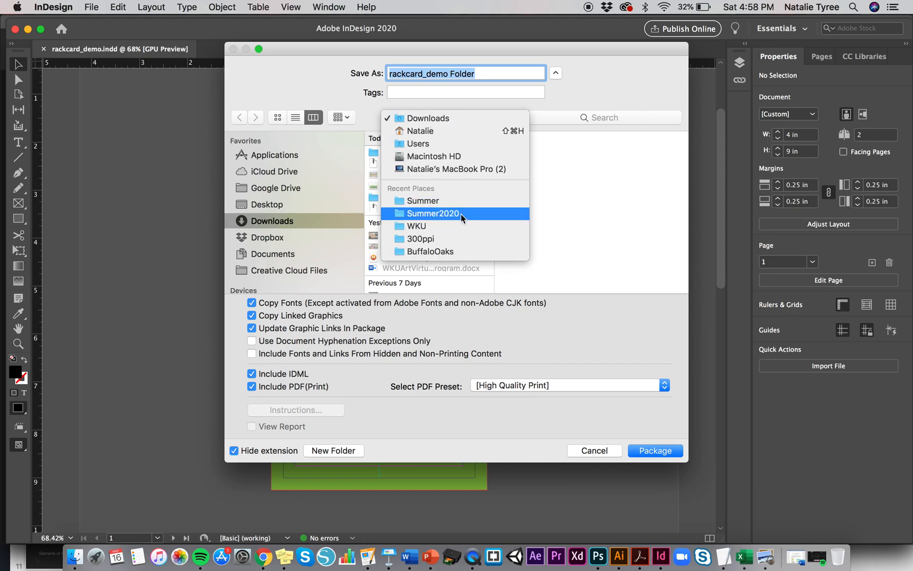
pyautogui.click(461, 214)
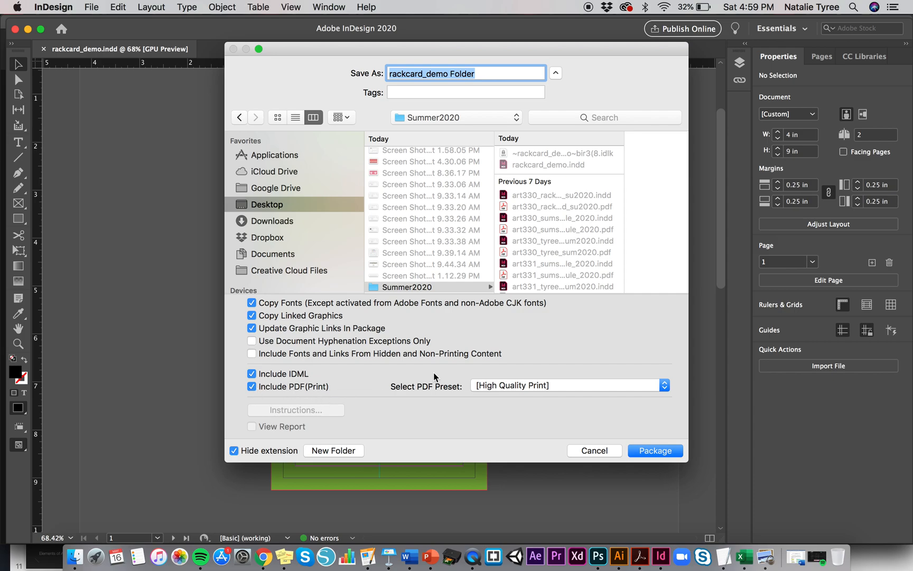
pyautogui.click(660, 454)
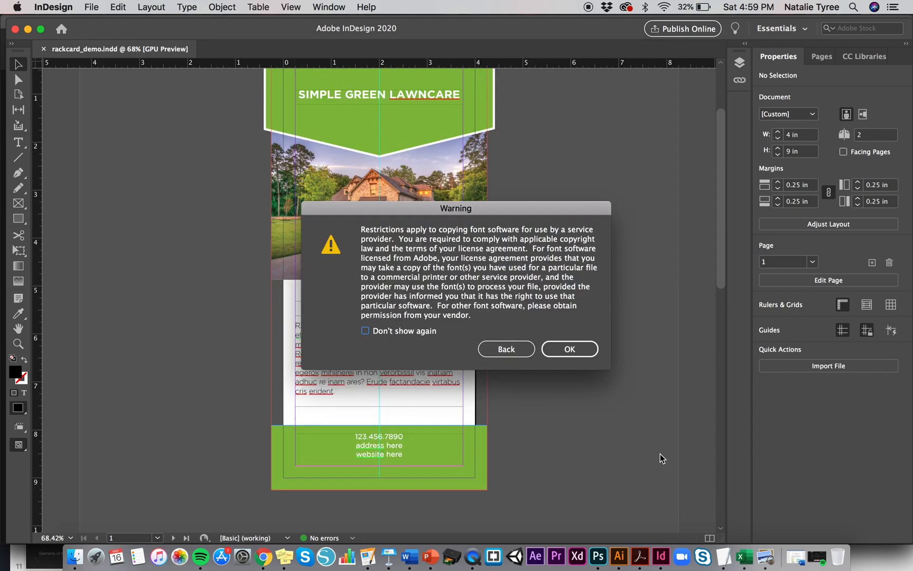
pyautogui.click(587, 359)
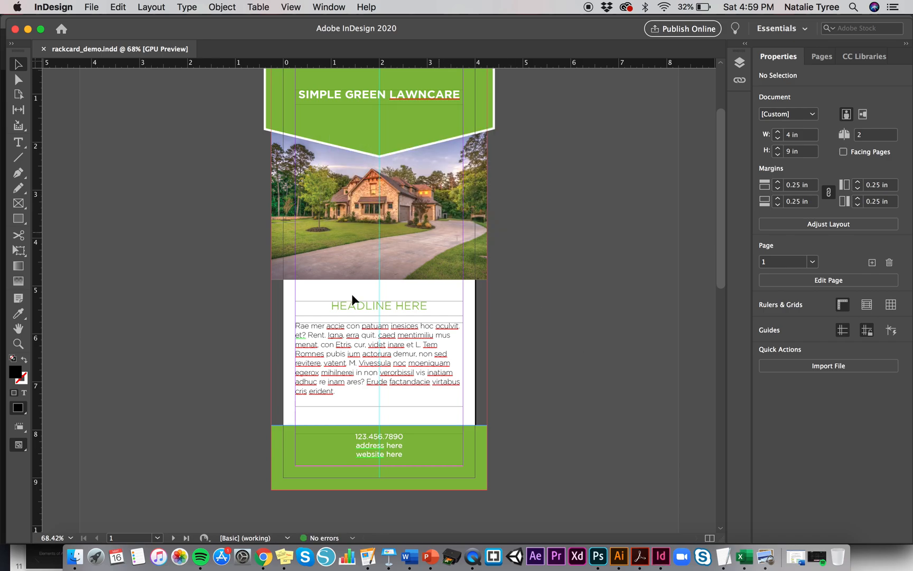
# - Browse in Finder to the packaged rackcard_demo Folder inside the Summer2020 folder on the Desktop
pyautogui.click(77, 561)
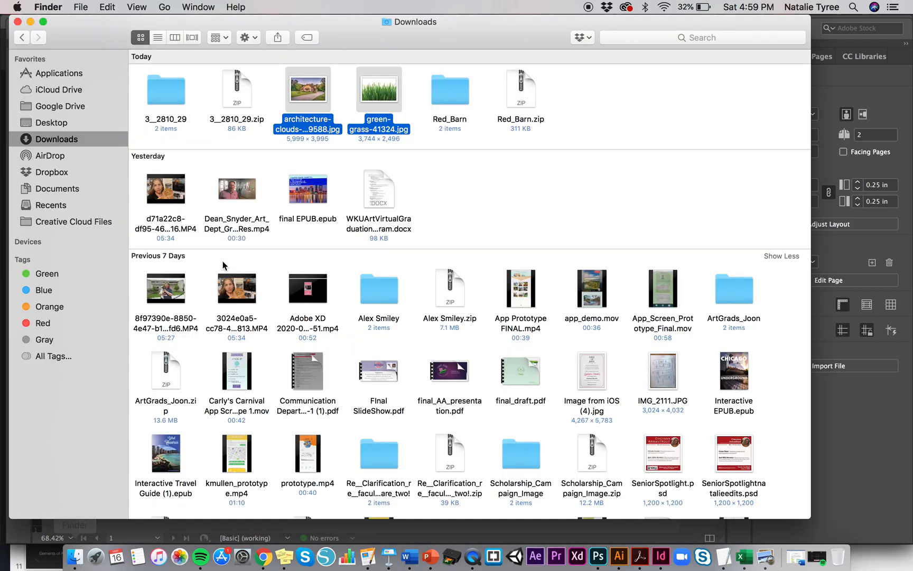
pyautogui.click(429, 177)
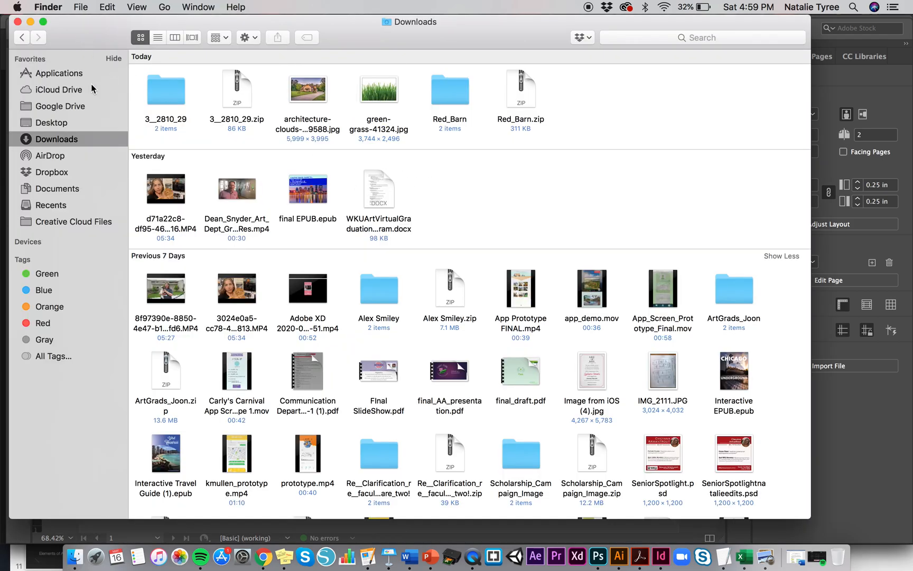
pyautogui.click(83, 122)
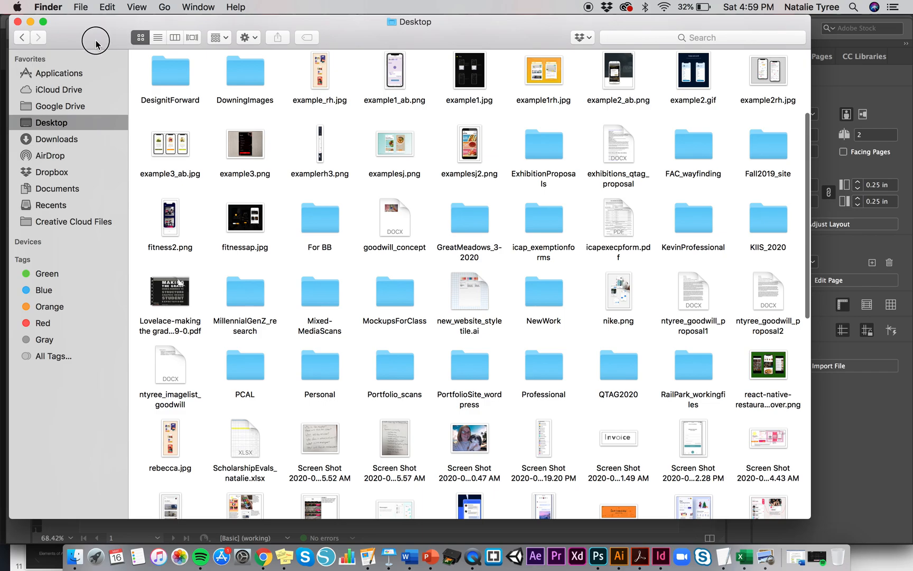
pyautogui.moveTo(96, 44); pyautogui.dragTo(113, 40)
pyautogui.scroll(5, 559, 131)
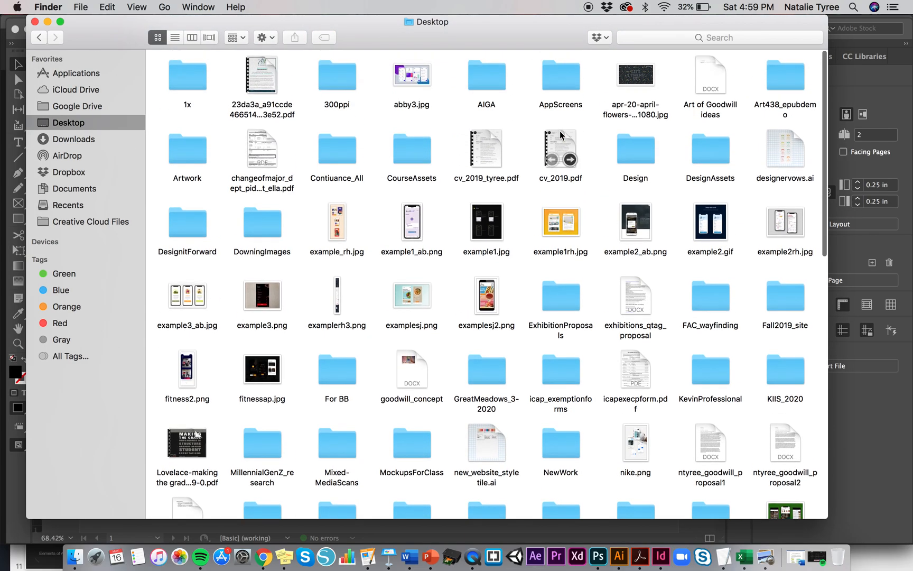
pyautogui.scroll(-5, 634, 184)
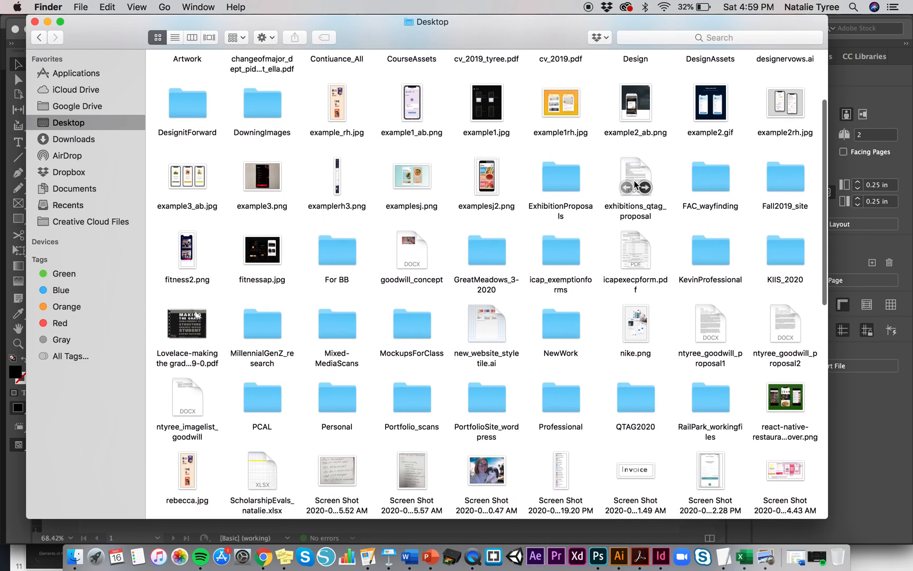
pyautogui.scroll(-20, 634, 183)
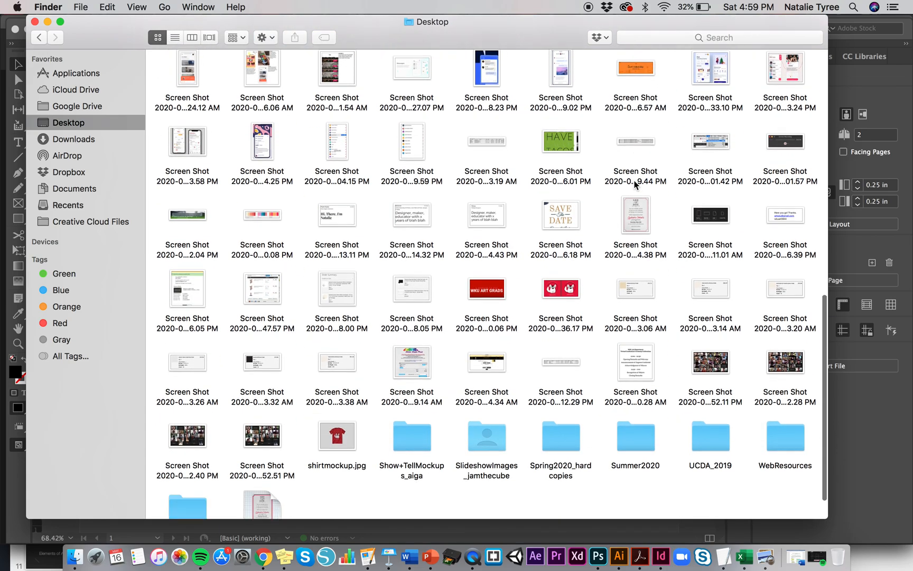
pyautogui.doubleClick(623, 394)
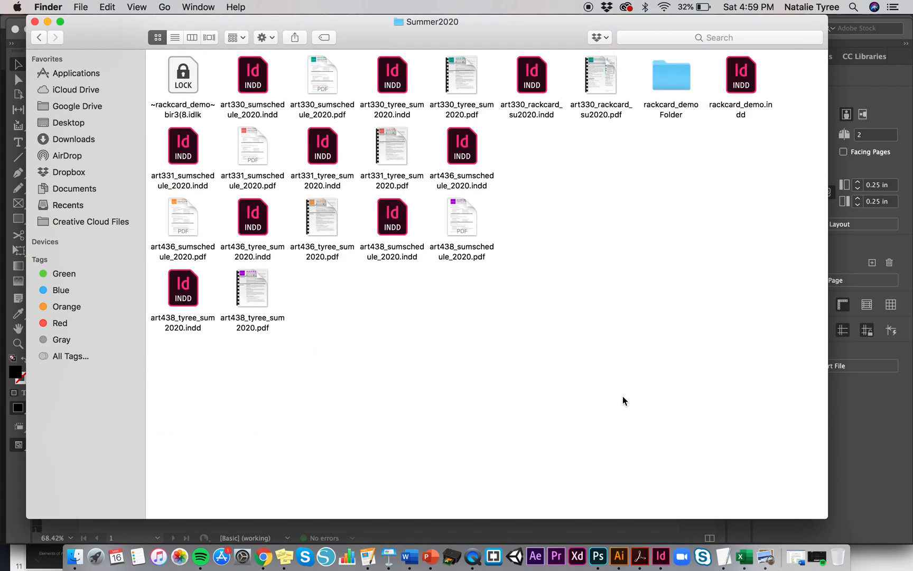
pyautogui.click(673, 75)
pyautogui.doubleClick(673, 80)
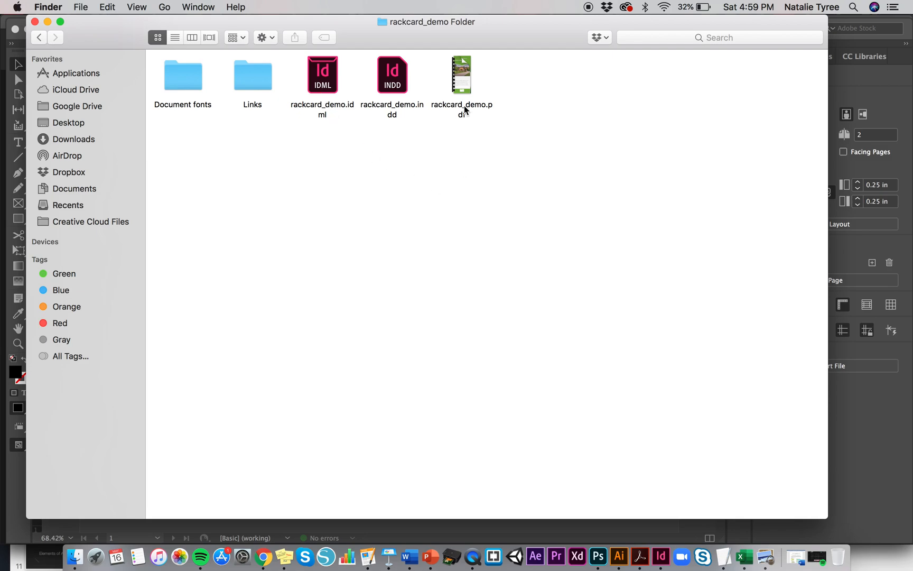
# - Preview both pages of the packaged rackcard_demo PDF
pyautogui.click(466, 64)
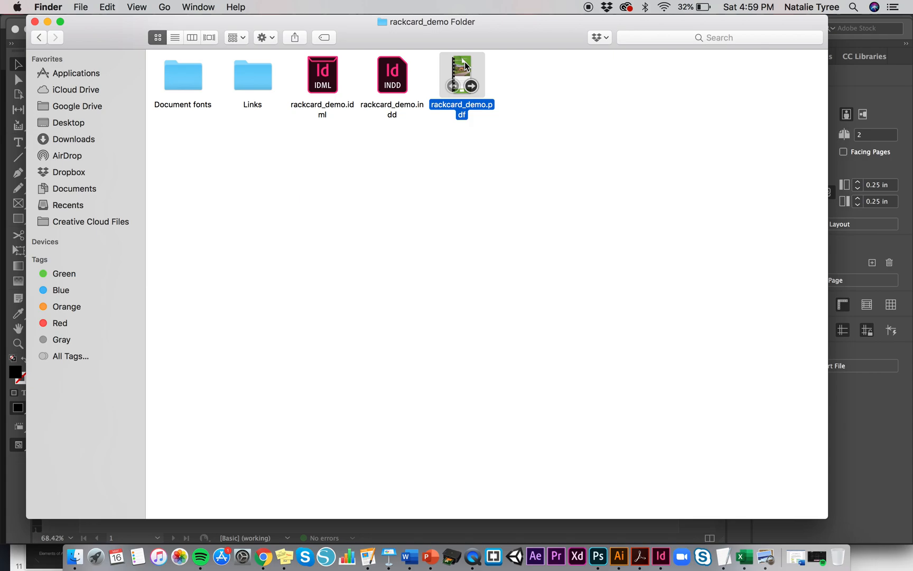
pyautogui.press('space')
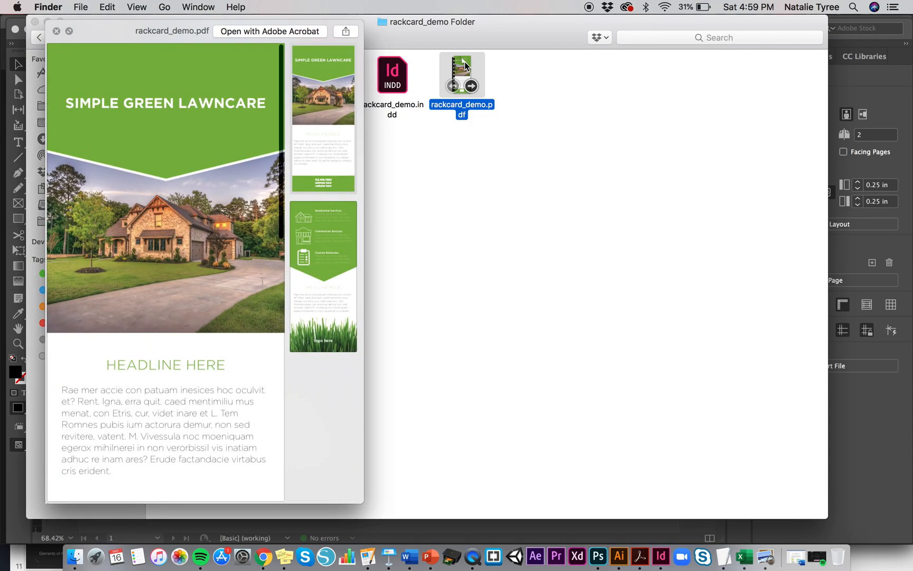
pyautogui.click(332, 269)
pyautogui.click(325, 172)
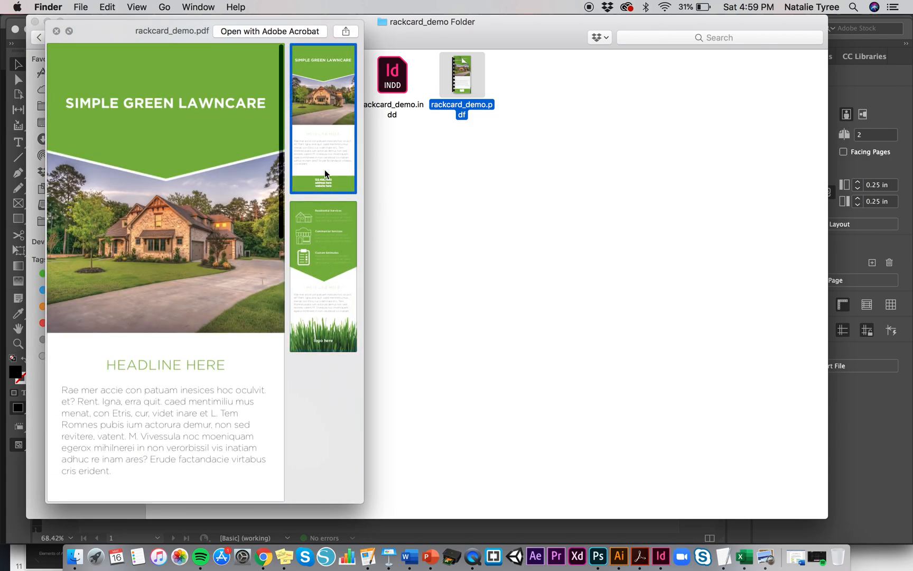
pyautogui.click(332, 268)
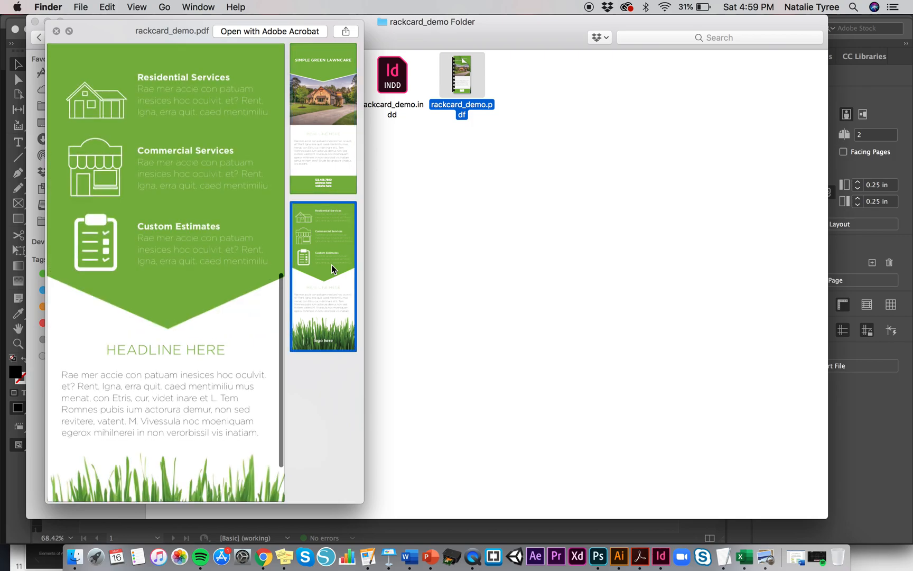
pyautogui.press('space')
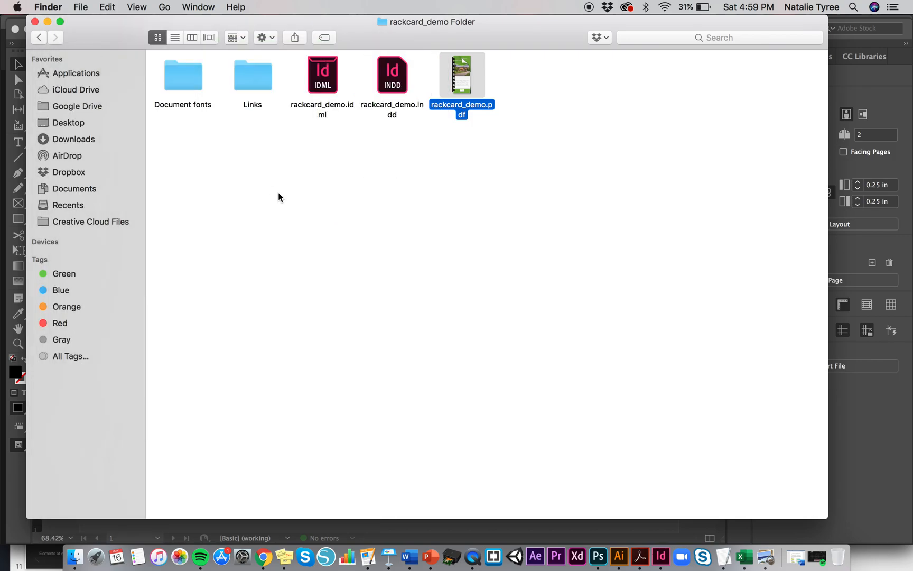
# - Inspect the contents of the packaged Links and Document fonts folders
pyautogui.click(278, 192)
pyautogui.doubleClick(248, 70)
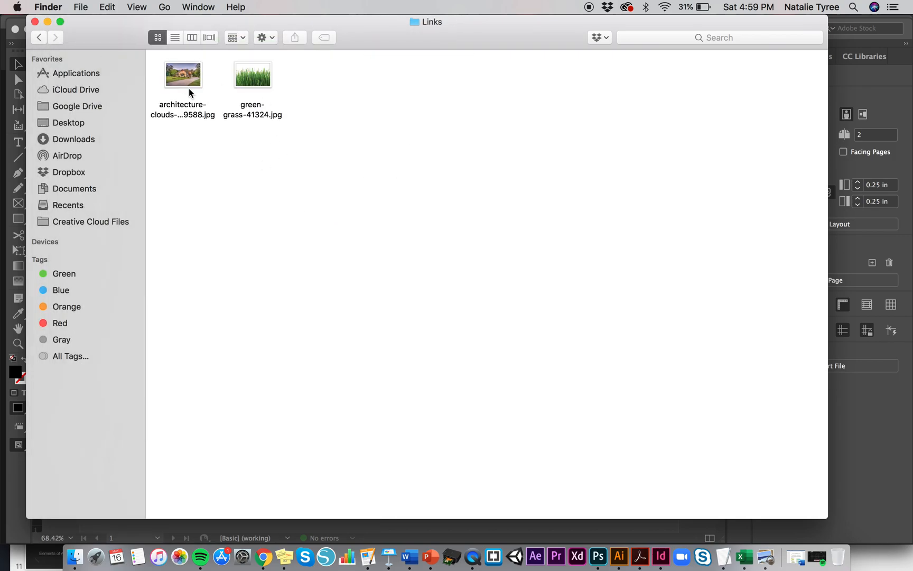
pyautogui.click(39, 39)
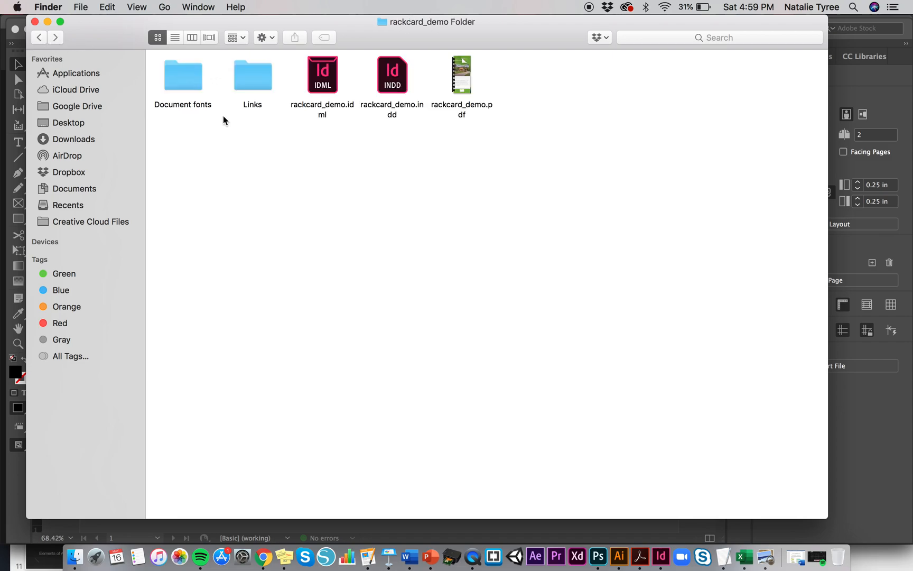
pyautogui.doubleClick(189, 74)
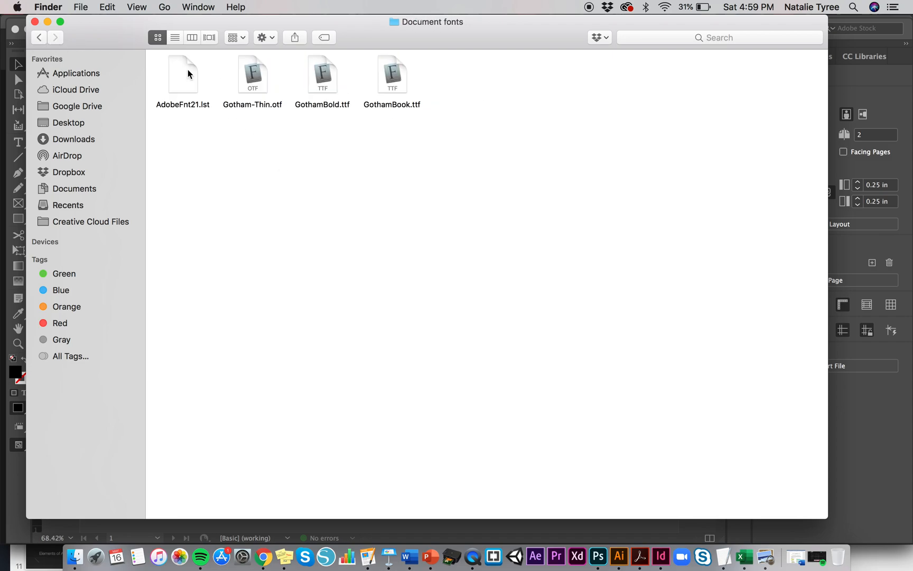
pyautogui.click(37, 39)
pyautogui.click(37, 38)
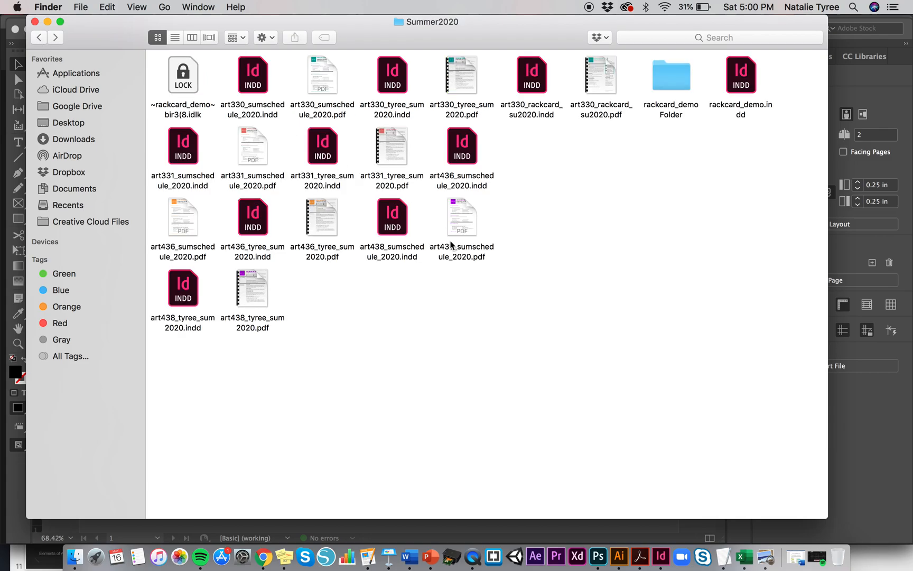
# - Reopen the rackcard_demo Folder and close the Finder window to return to the layout
pyautogui.click(668, 76)
pyautogui.click(664, 178)
pyautogui.doubleClick(674, 83)
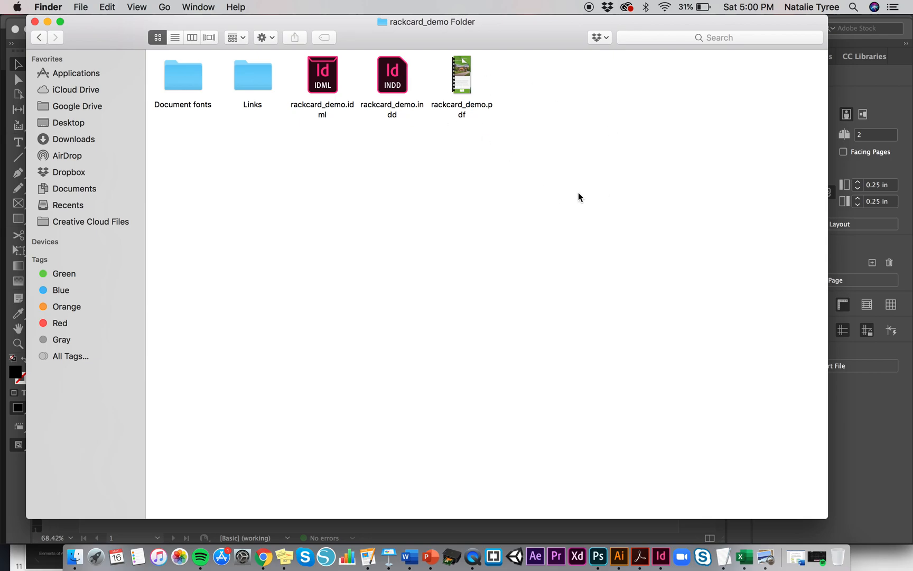
pyautogui.click(35, 22)
pyautogui.click(152, 176)
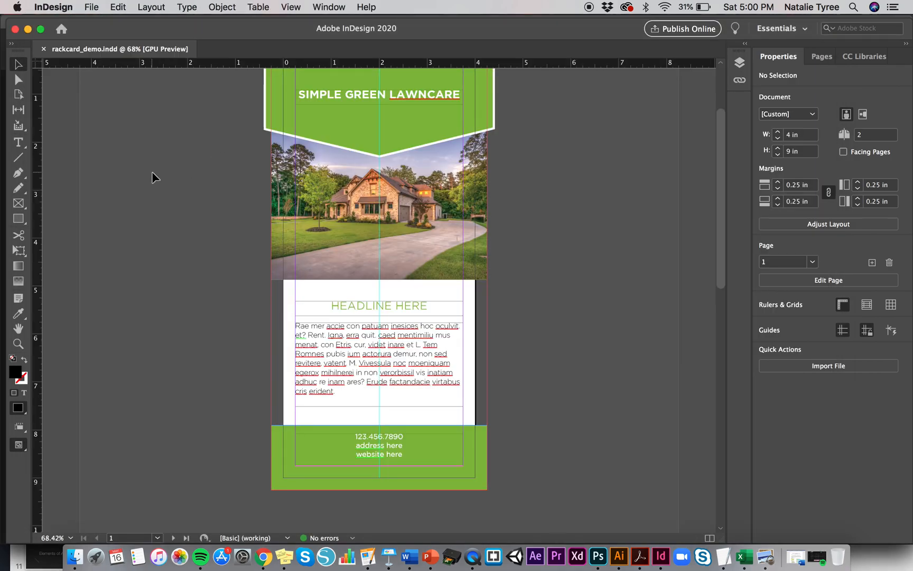
# - Export the document as an Adobe PDF (Print) named rackcard_demo into the Summer2020 folder
pyautogui.scroll(3, 153, 177)
pyautogui.scroll(4, 153, 177)
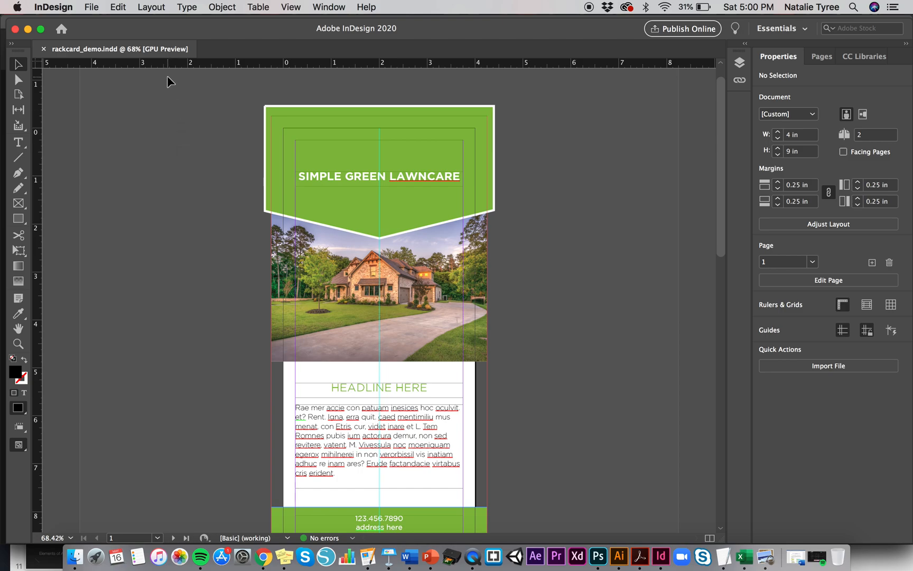
pyautogui.click(91, 7)
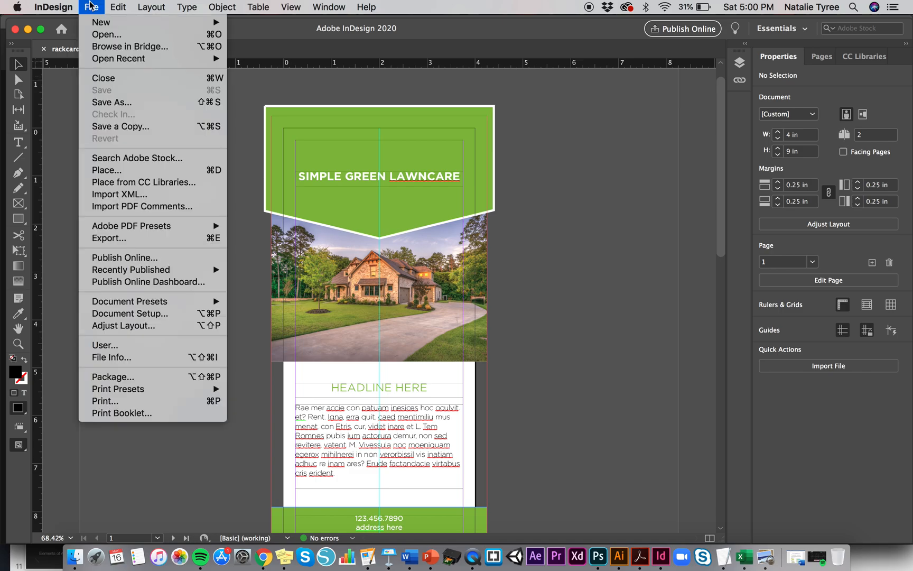
pyautogui.click(202, 241)
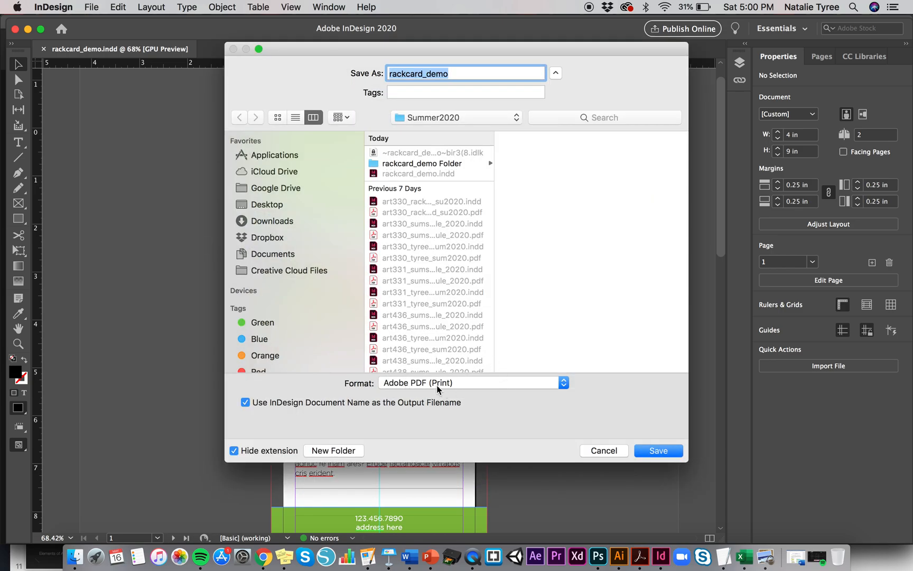
pyautogui.click(468, 73)
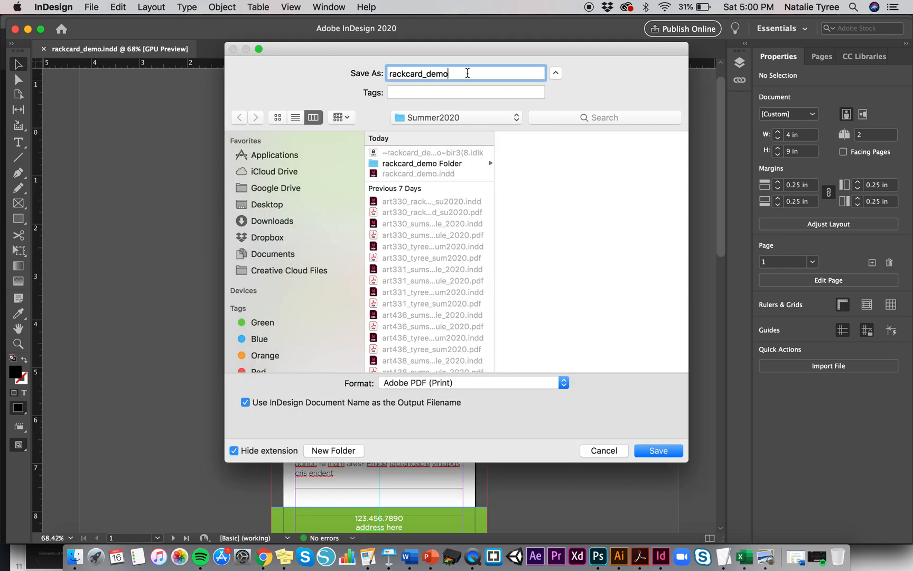
pyautogui.click(668, 450)
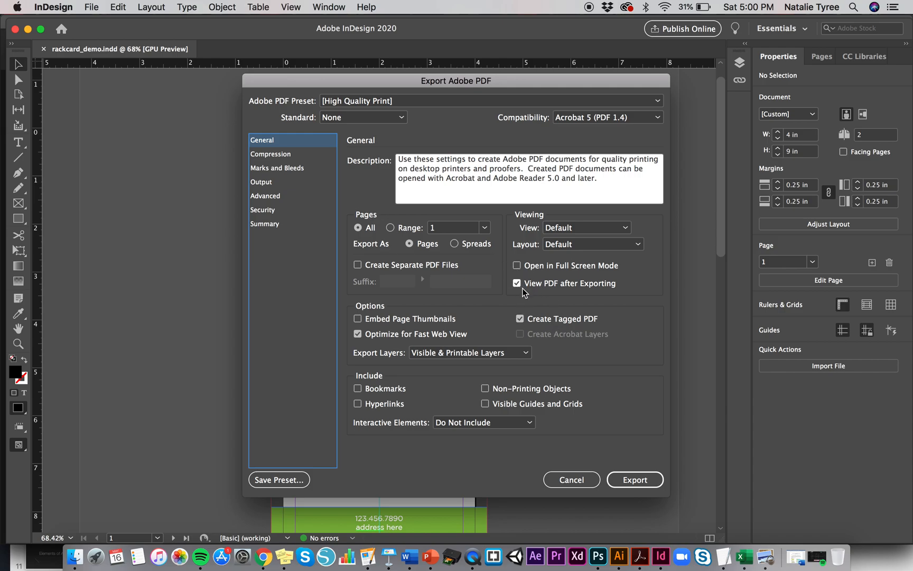
# - Enable all printer's marks in the High Quality Print export settings, export the PDF, and zoom out on it
pyautogui.click(303, 157)
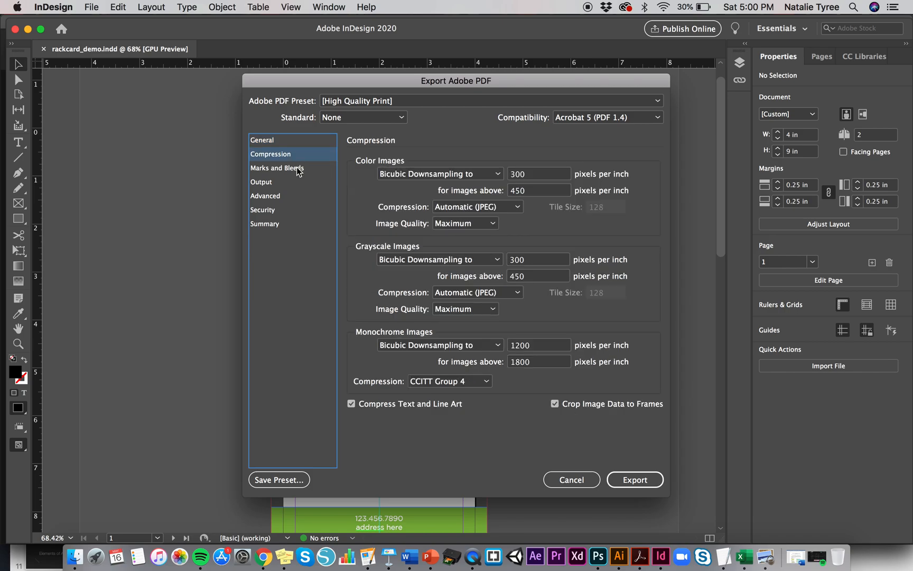
pyautogui.click(300, 169)
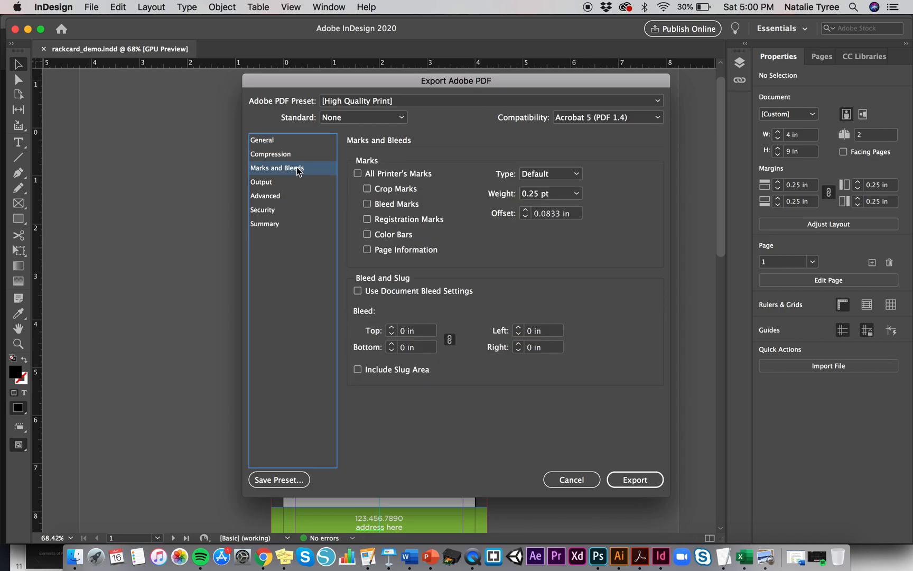
pyautogui.click(358, 174)
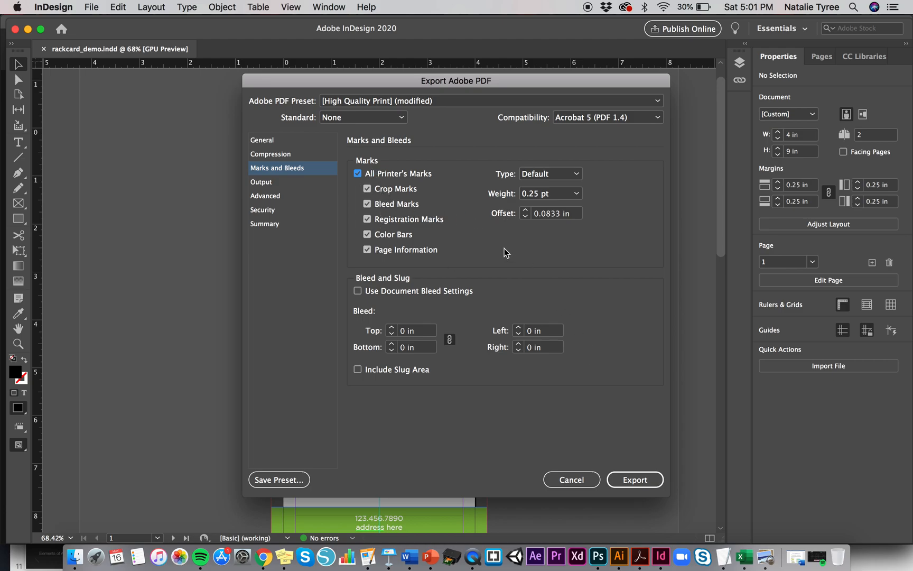
pyautogui.click(634, 480)
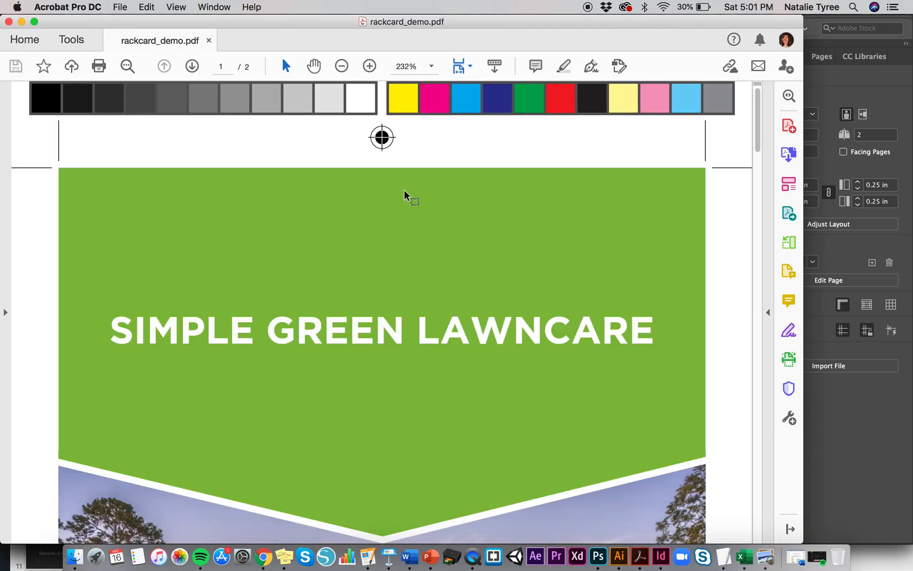
pyautogui.click(349, 70)
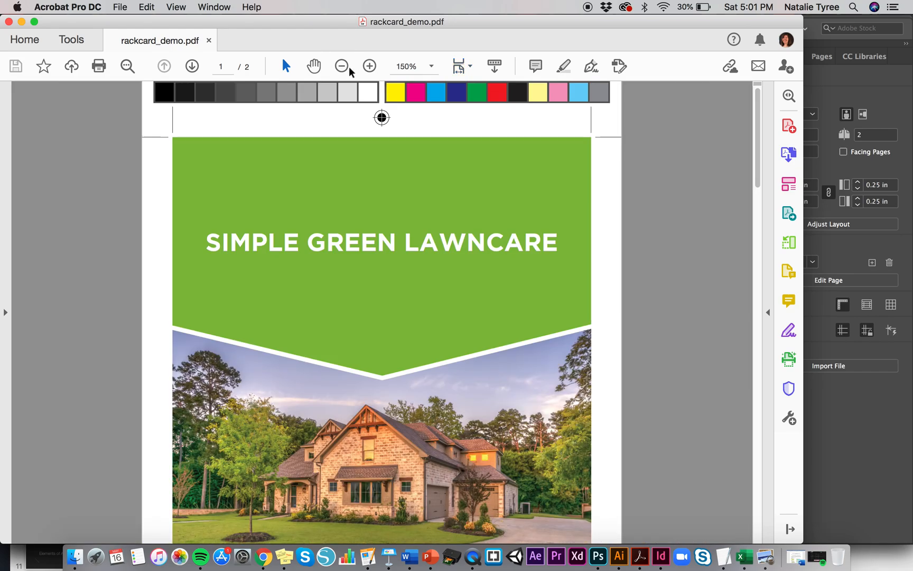
# - Zoom the exported PDF out to 75% and scroll through both pages to review the printer's marks
pyautogui.click(342, 67)
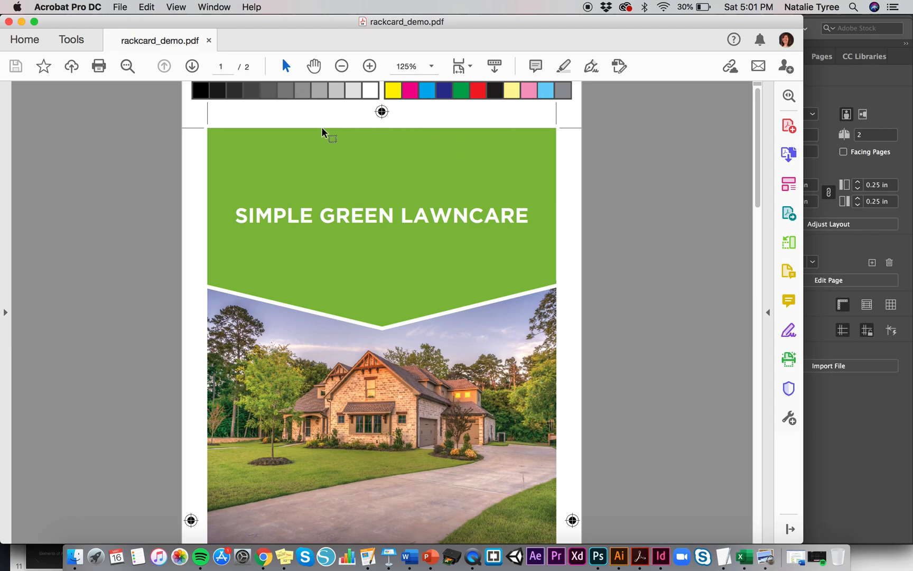
pyautogui.click(343, 67)
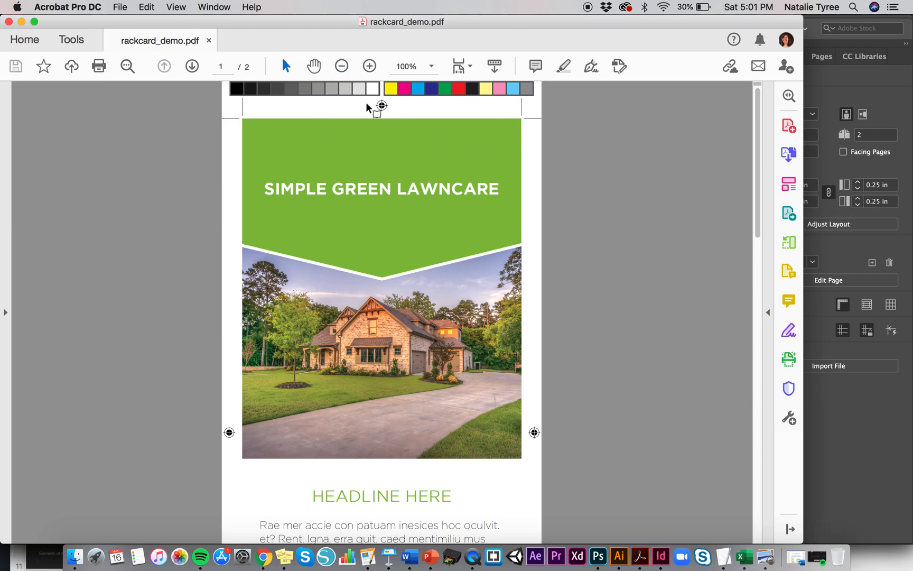
pyautogui.click(342, 67)
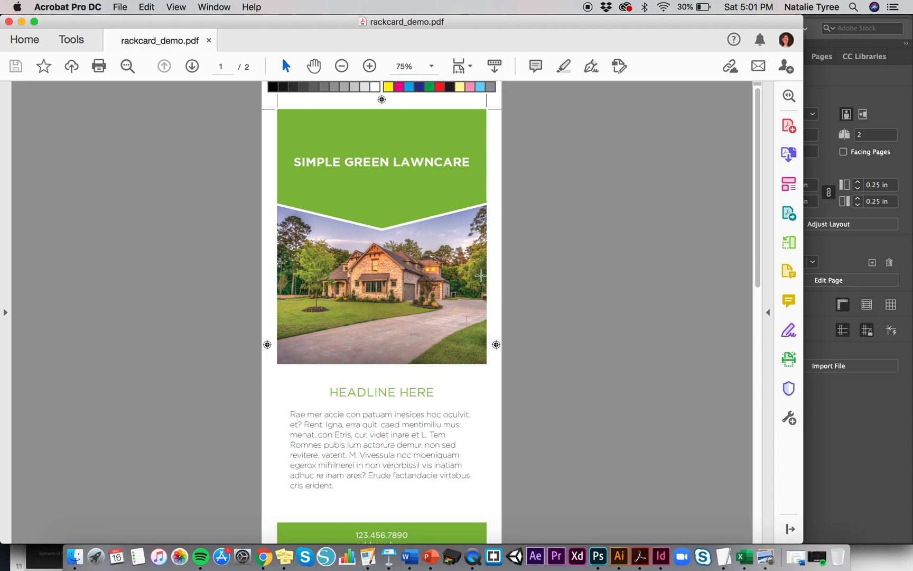
pyautogui.scroll(-5, 452, 325)
pyautogui.scroll(-3, 452, 325)
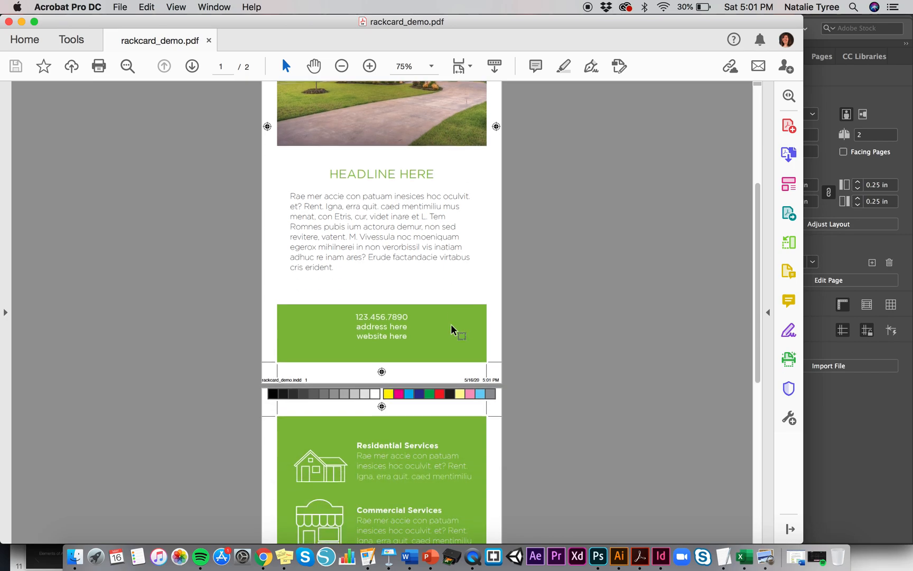
pyautogui.scroll(-8, 313, 374)
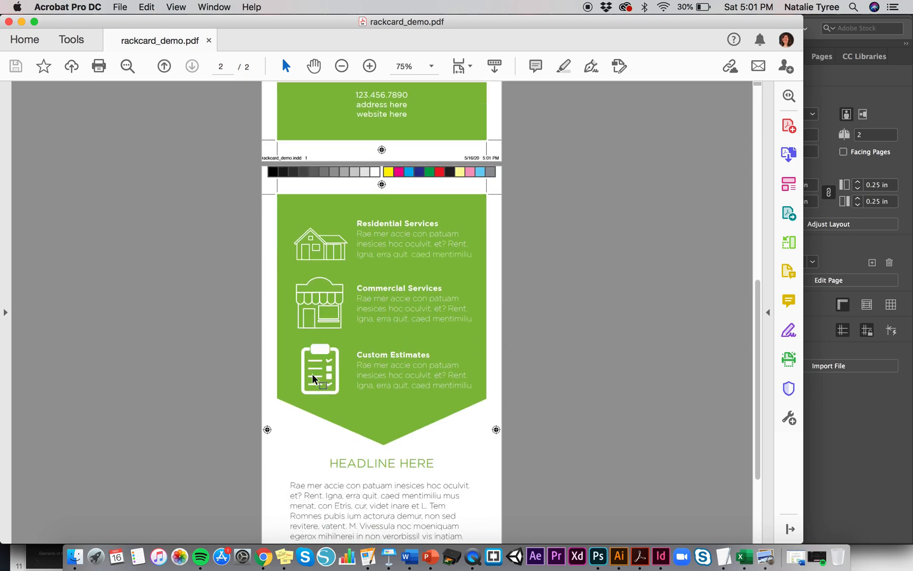
pyautogui.scroll(-5, 313, 376)
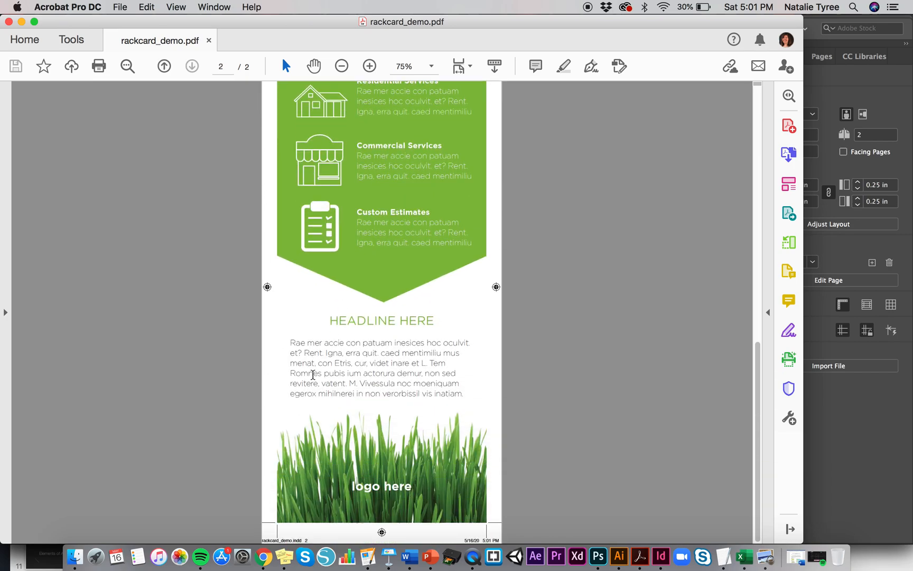
pyautogui.scroll(20, 362, 264)
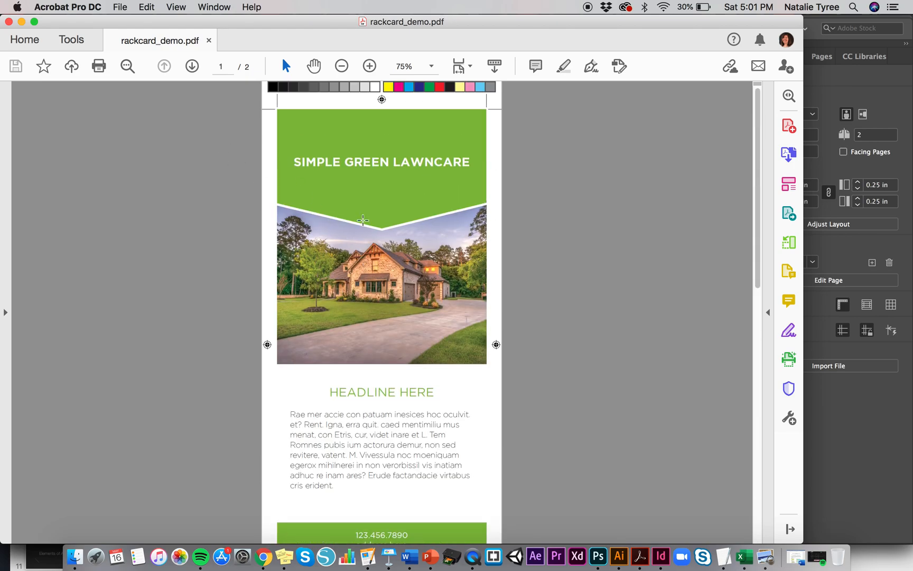
pyautogui.scroll(-15, 363, 220)
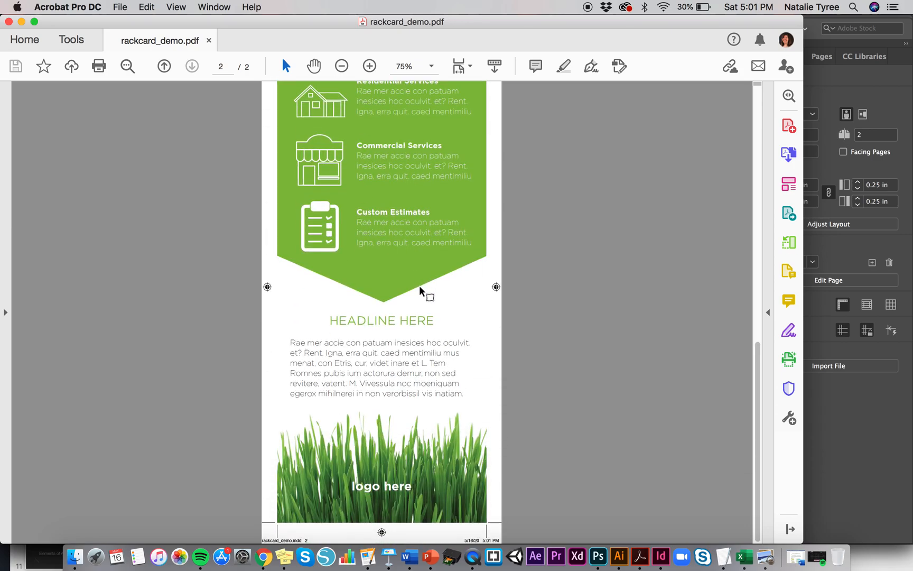
pyautogui.scroll(15, 425, 291)
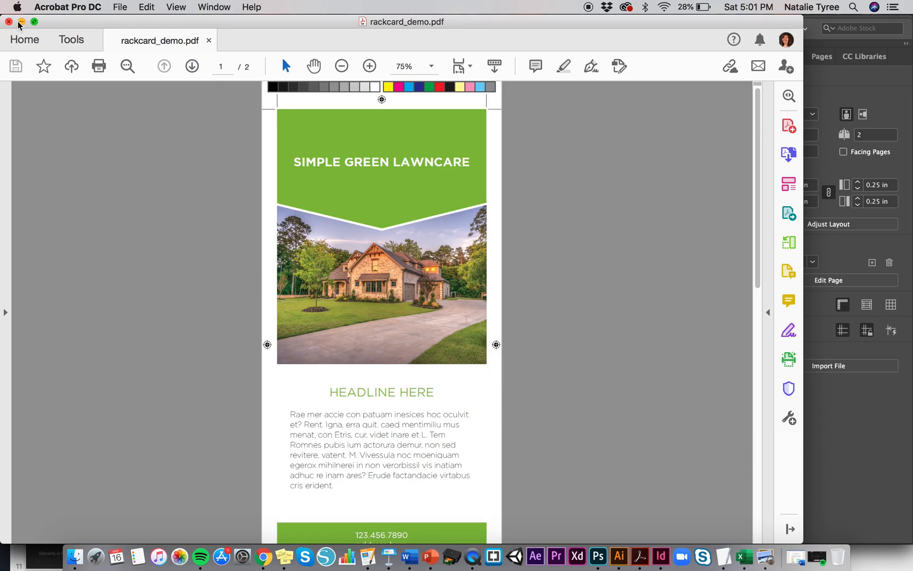